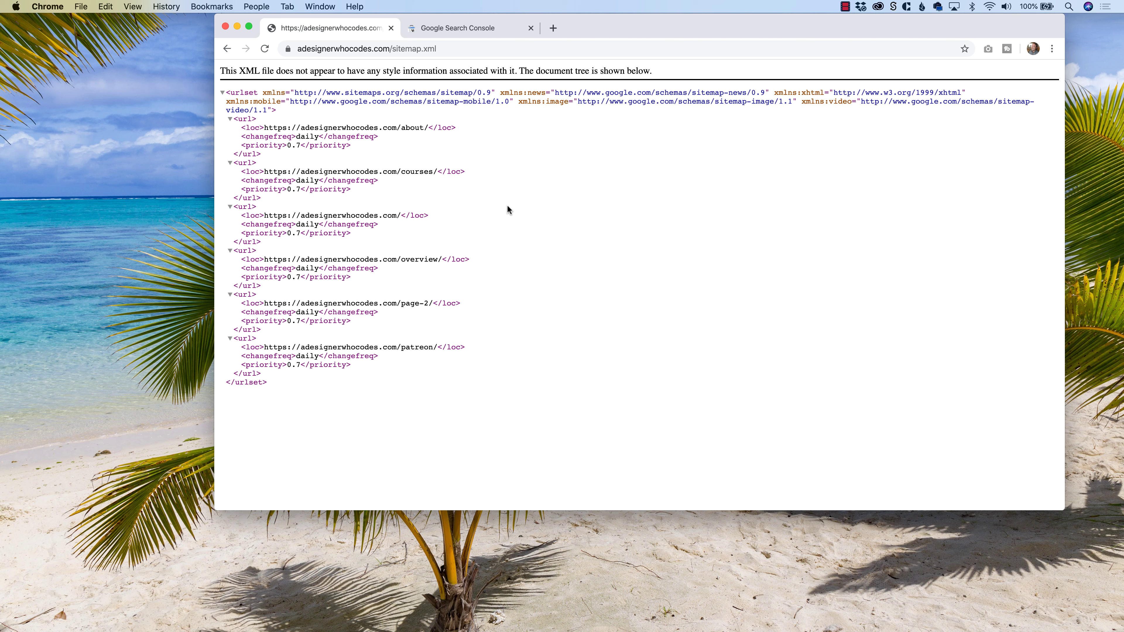
# Step: Check the Search Console tab, return to sitemap.xml, then start a new Chrome tab
pyautogui.click(456, 27)
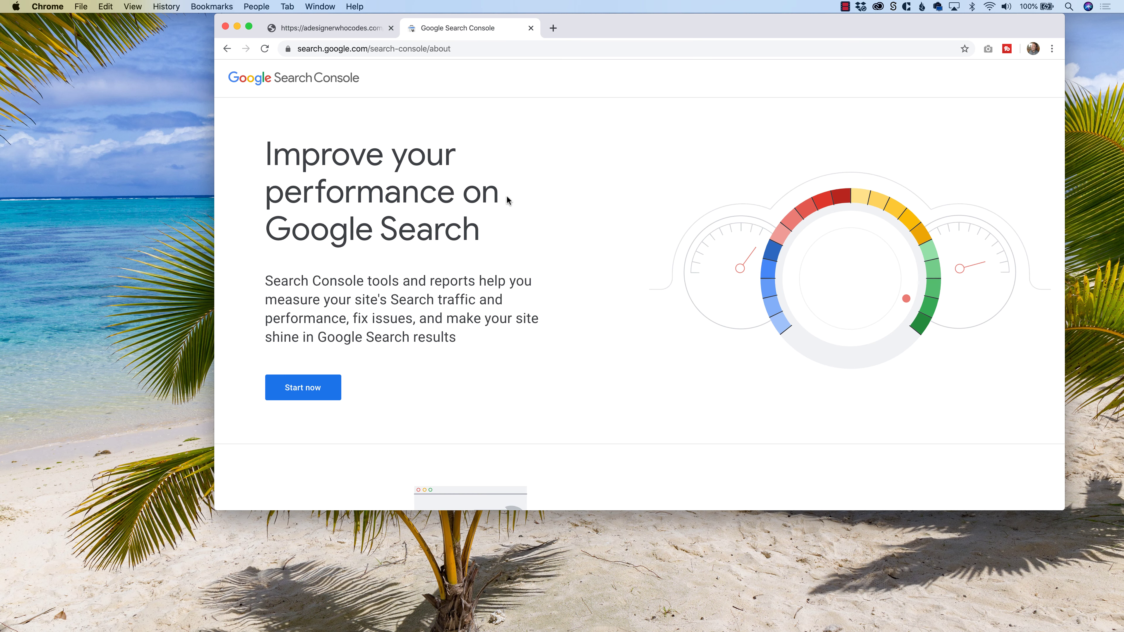
pyautogui.click(342, 30)
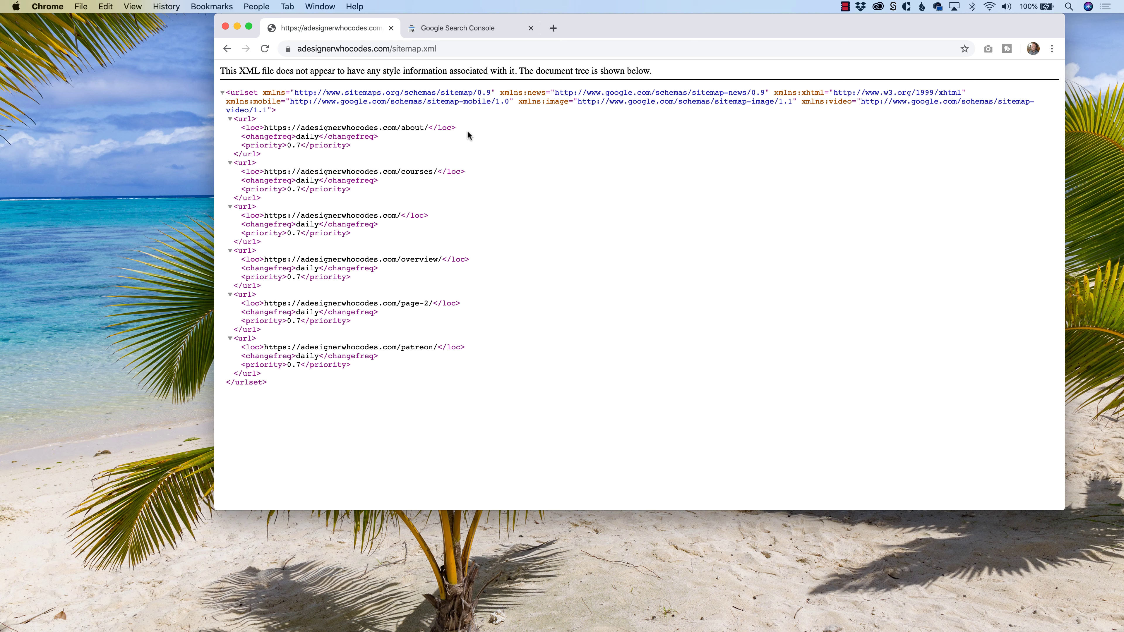
pyautogui.press('cmd+t')
# Step: Load adesignerwhocodes.com and visit its Courses, Patreon and About sections, then return to the top
pyautogui.write('a')
pyautogui.press('Return')
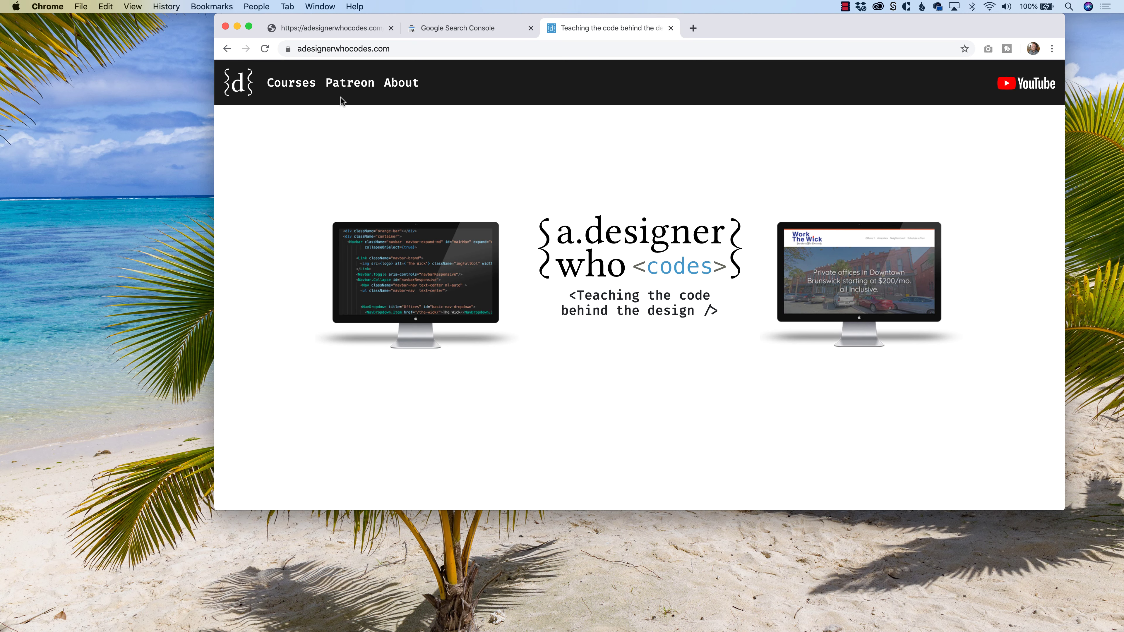
pyautogui.click(292, 87)
pyautogui.click(358, 91)
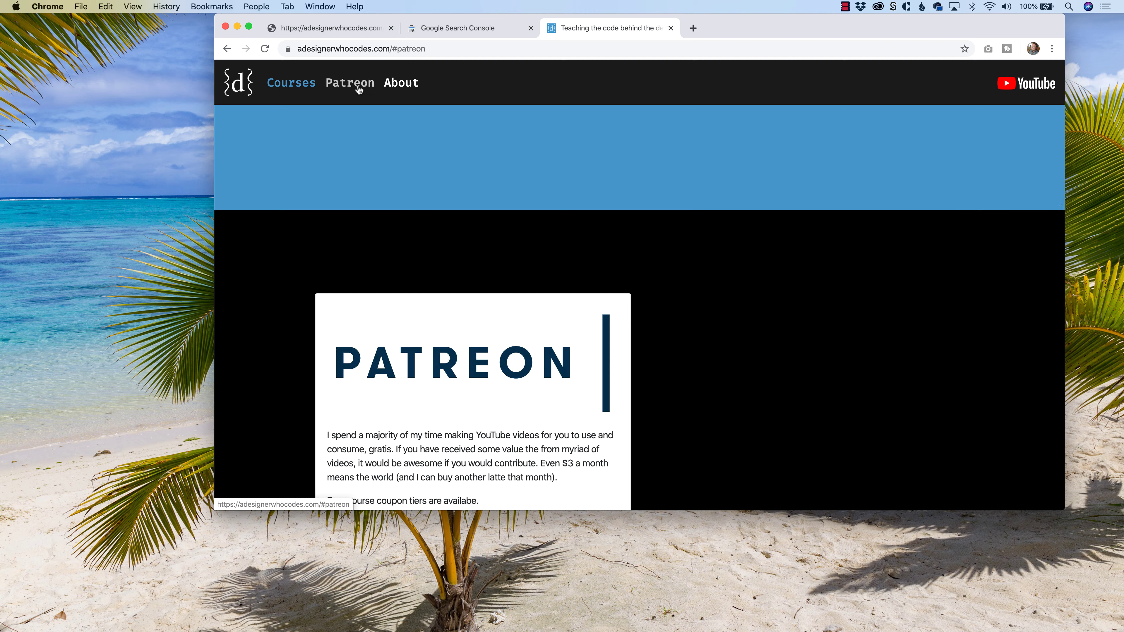
pyautogui.click(395, 84)
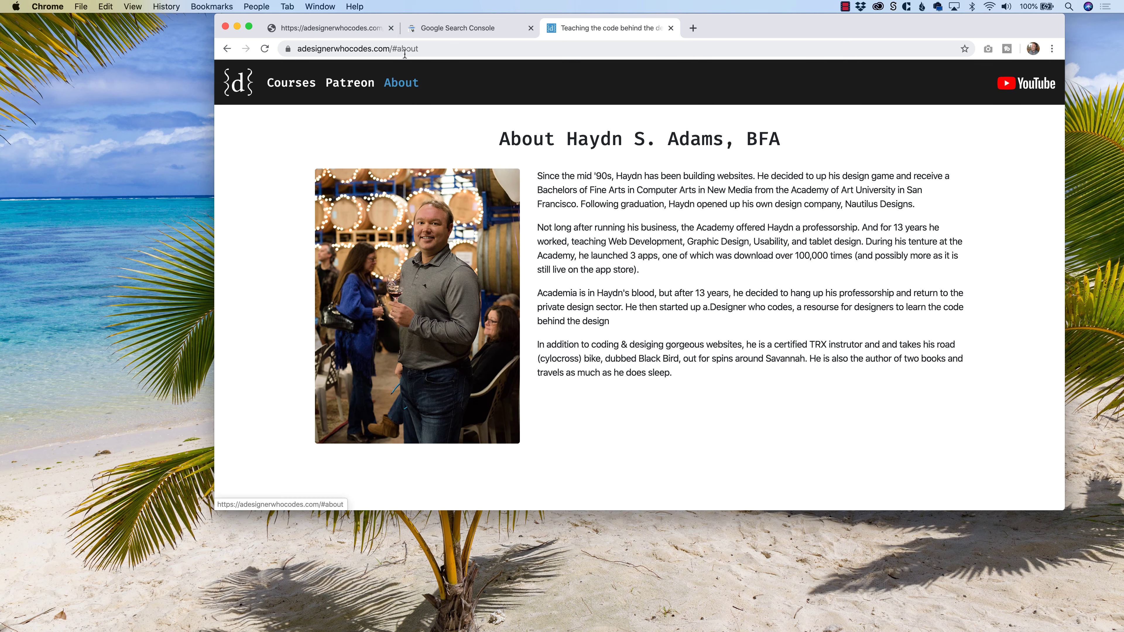
pyautogui.moveTo(397, 48); pyautogui.dragTo(418, 48)
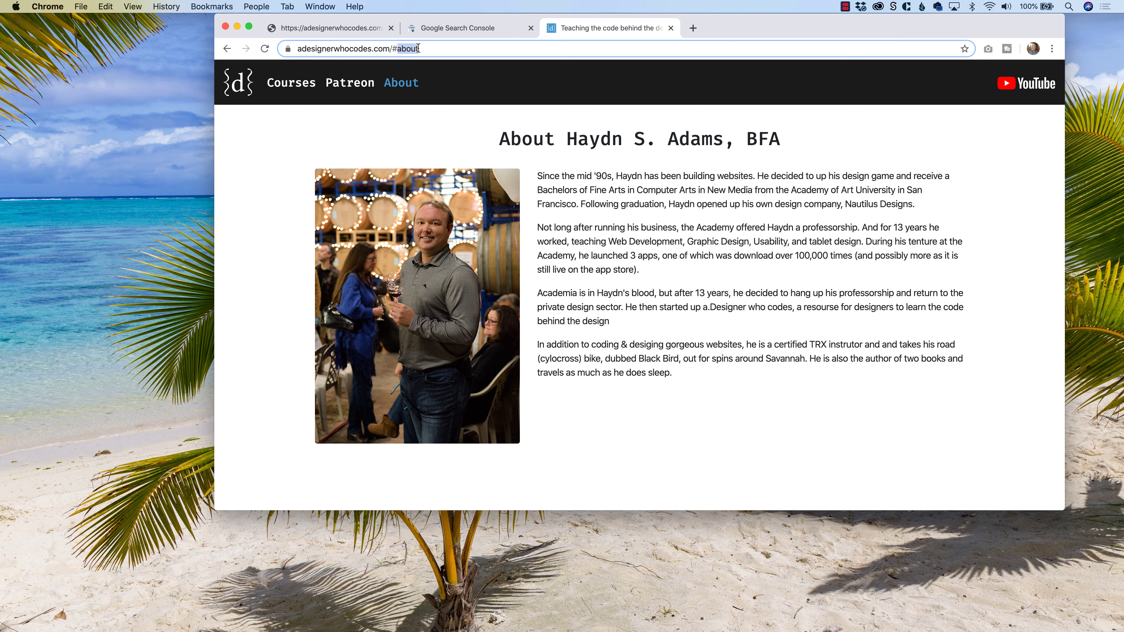
pyautogui.click(353, 86)
pyautogui.click(287, 83)
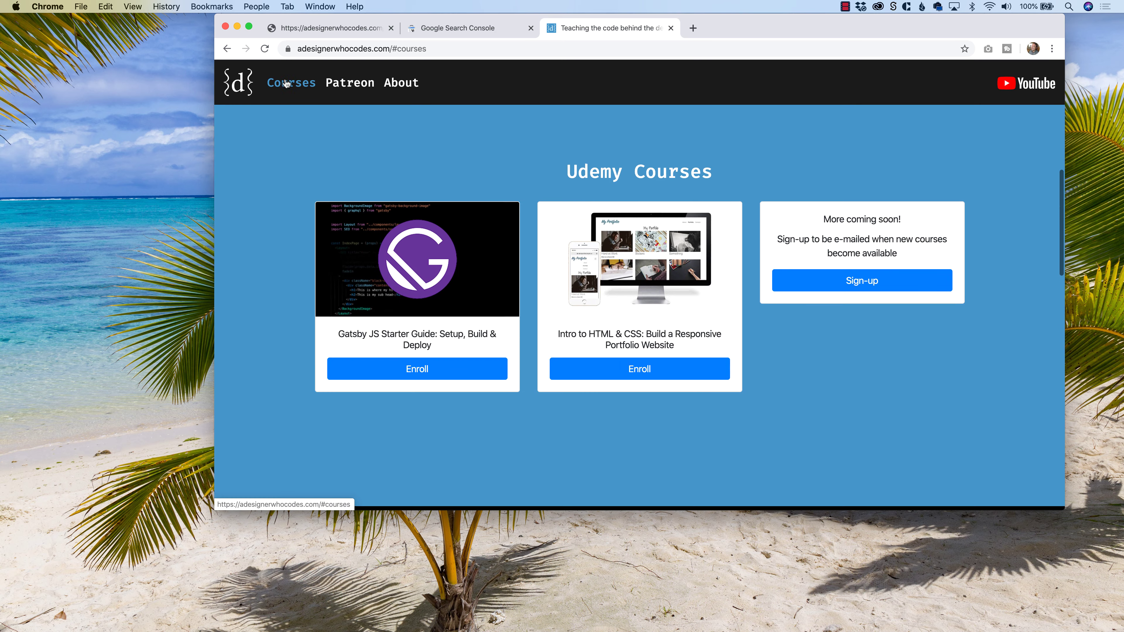
pyautogui.click(239, 82)
# Step: Compare sitemap.xml's about, courses, overview, page-2 and patreon entries, then return to Search Console
pyautogui.click(351, 30)
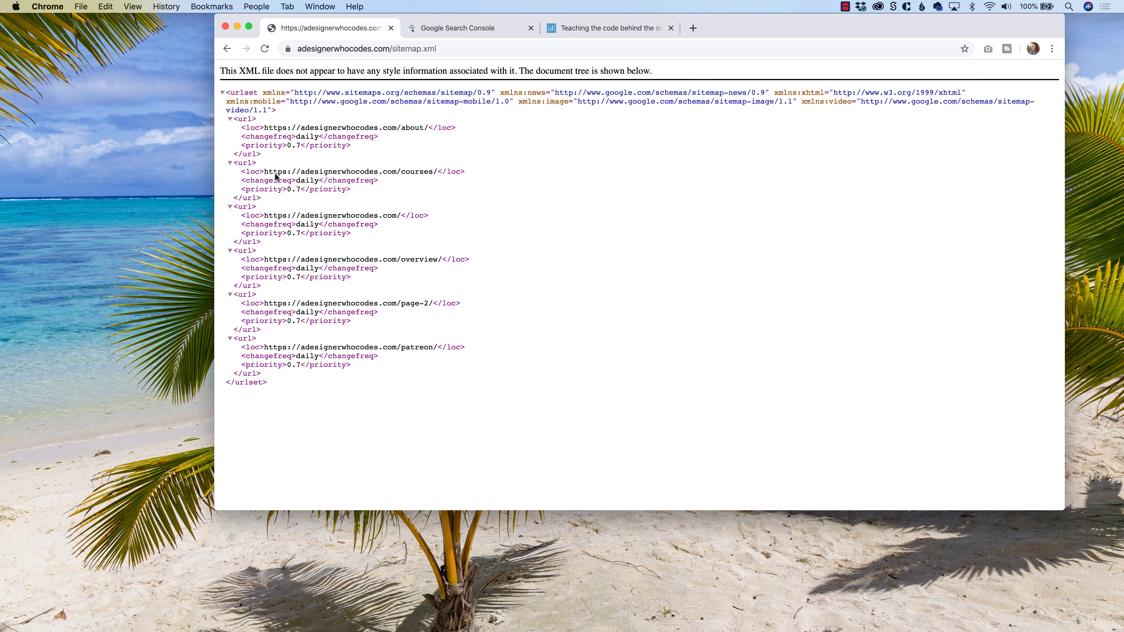
pyautogui.moveTo(324, 128); pyautogui.dragTo(444, 133)
pyautogui.click(402, 165)
pyautogui.tripleClick(402, 168)
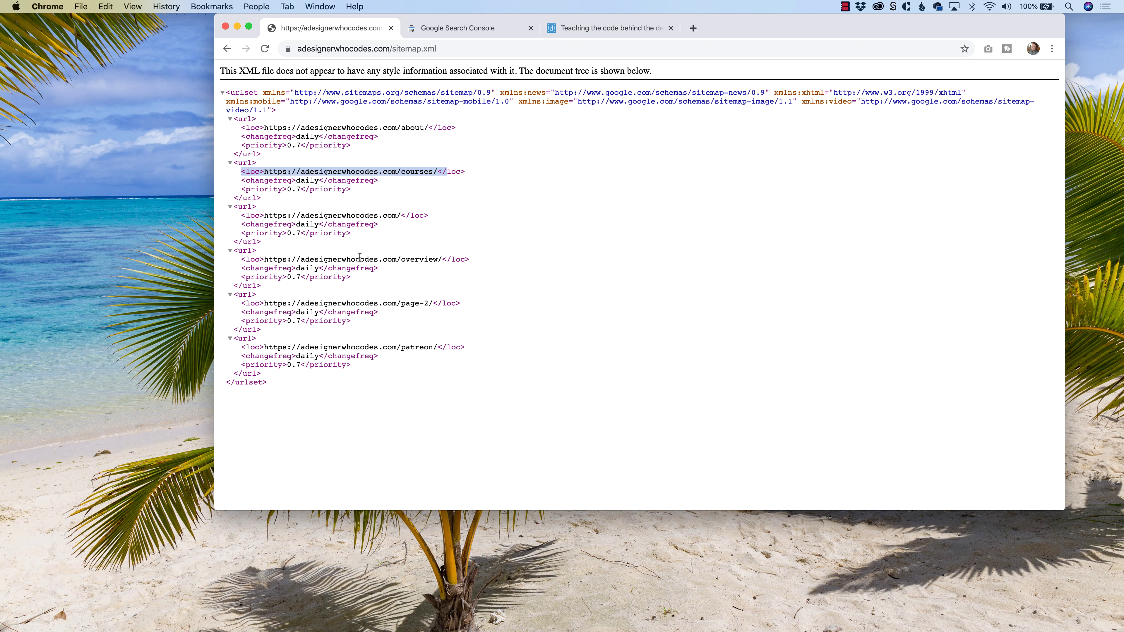
pyautogui.moveTo(360, 259); pyautogui.dragTo(446, 260)
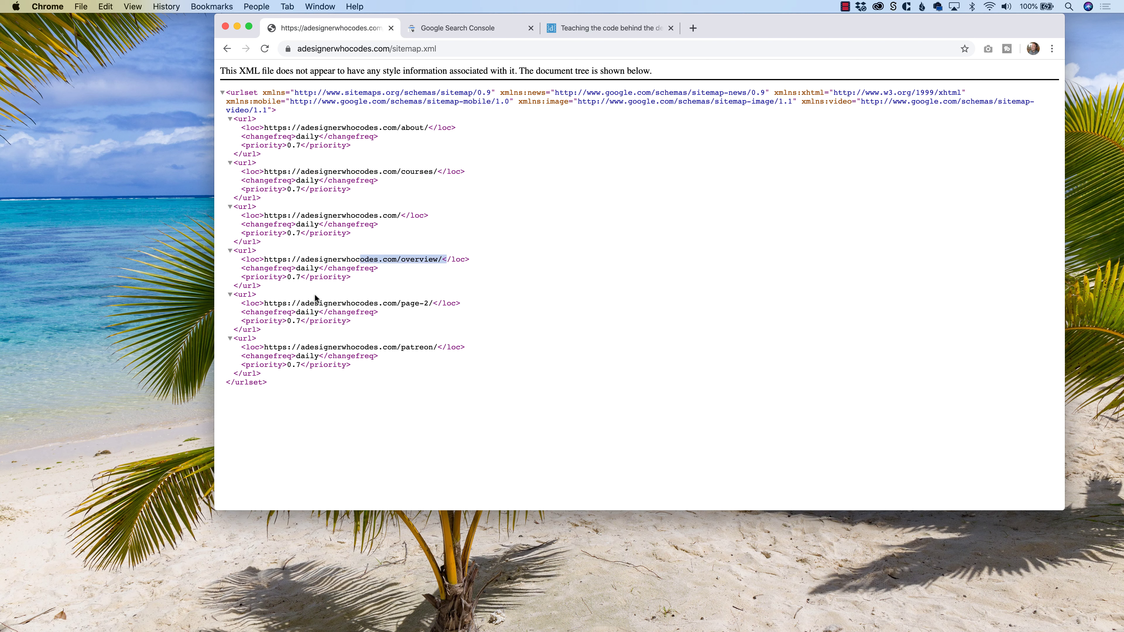
pyautogui.moveTo(316, 293); pyautogui.dragTo(345, 377)
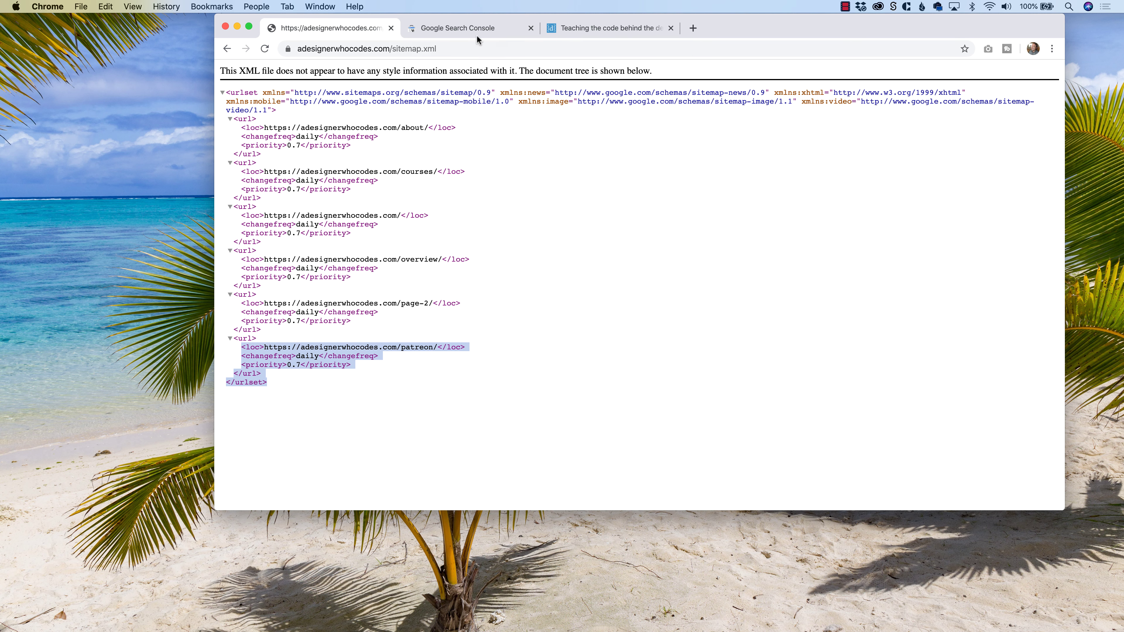
pyautogui.click(468, 28)
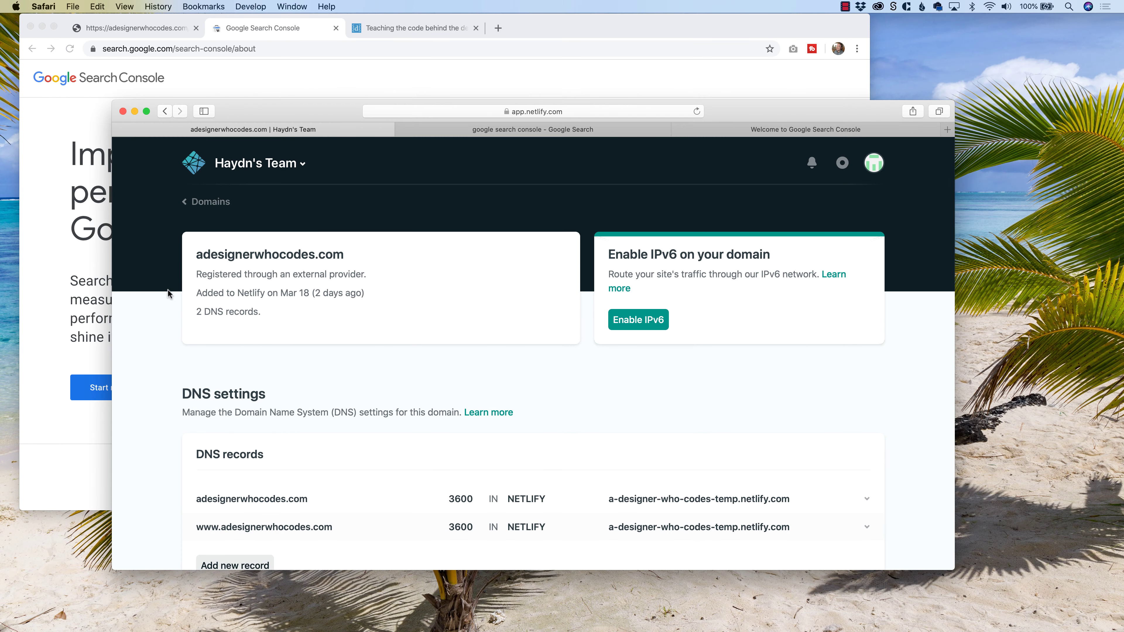
pyautogui.scroll(-3, 287, 344)
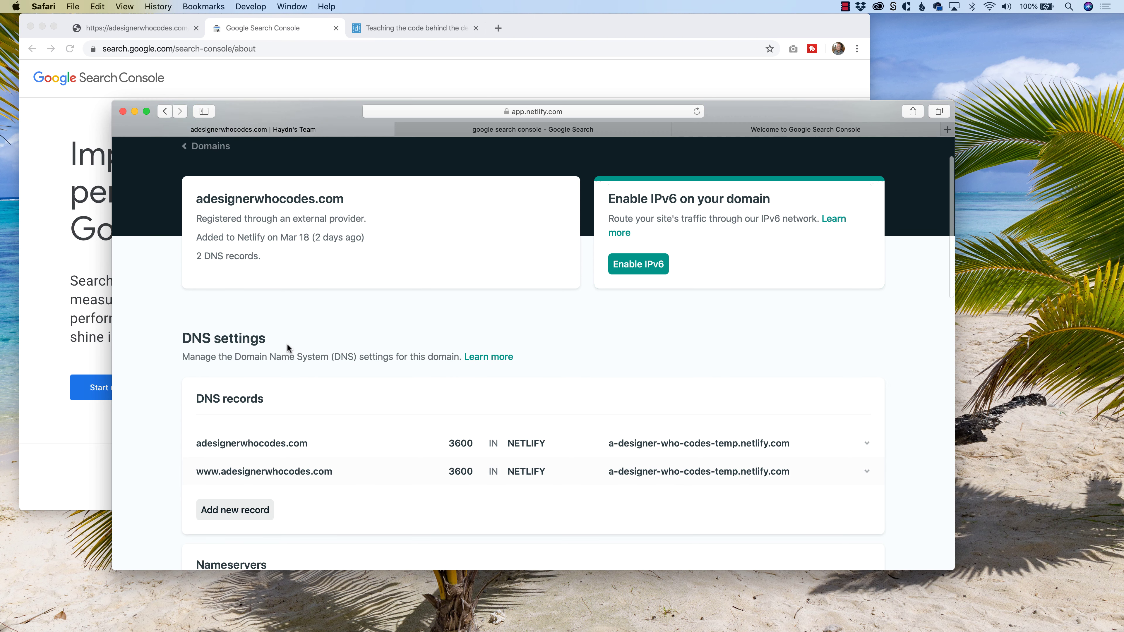
pyautogui.scroll(2, 287, 345)
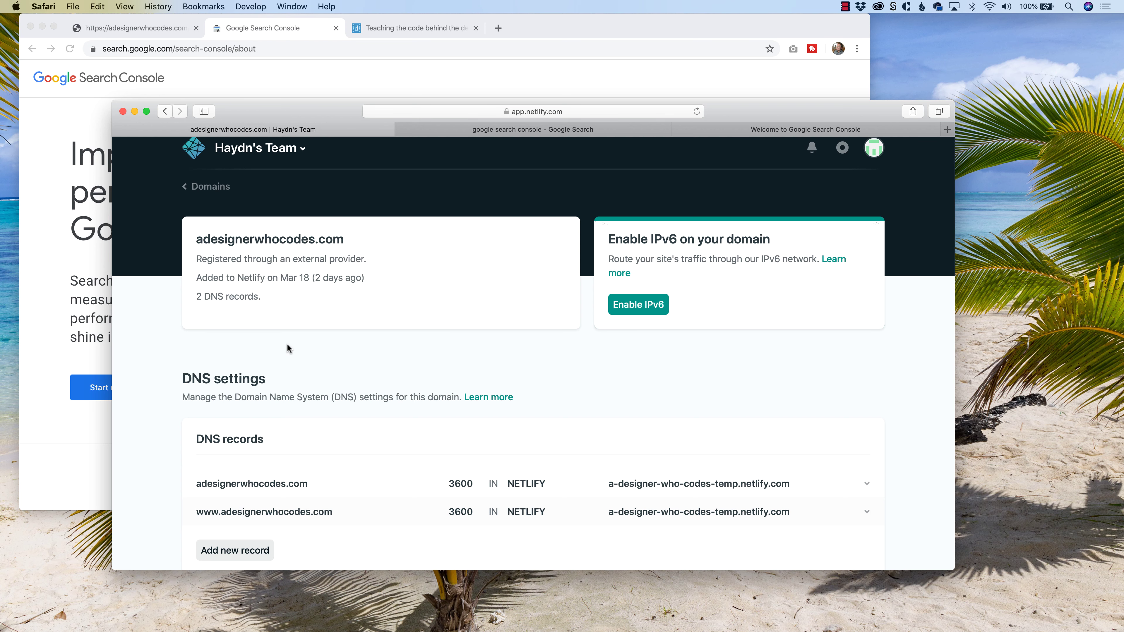
pyautogui.scroll(1, 287, 343)
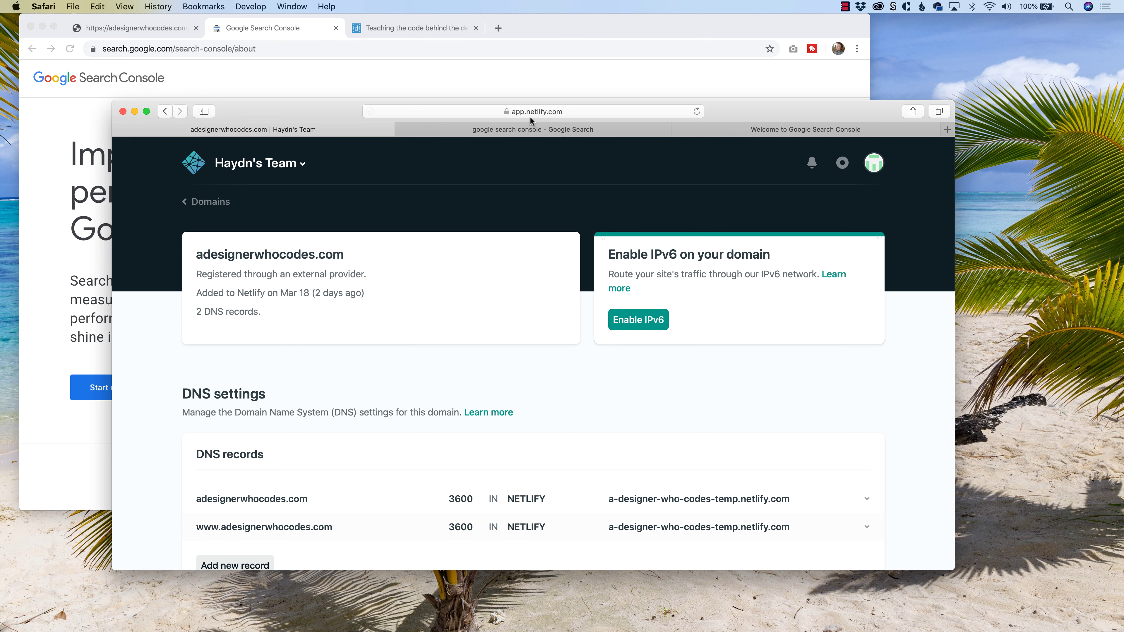
pyautogui.scroll(-5, 463, 282)
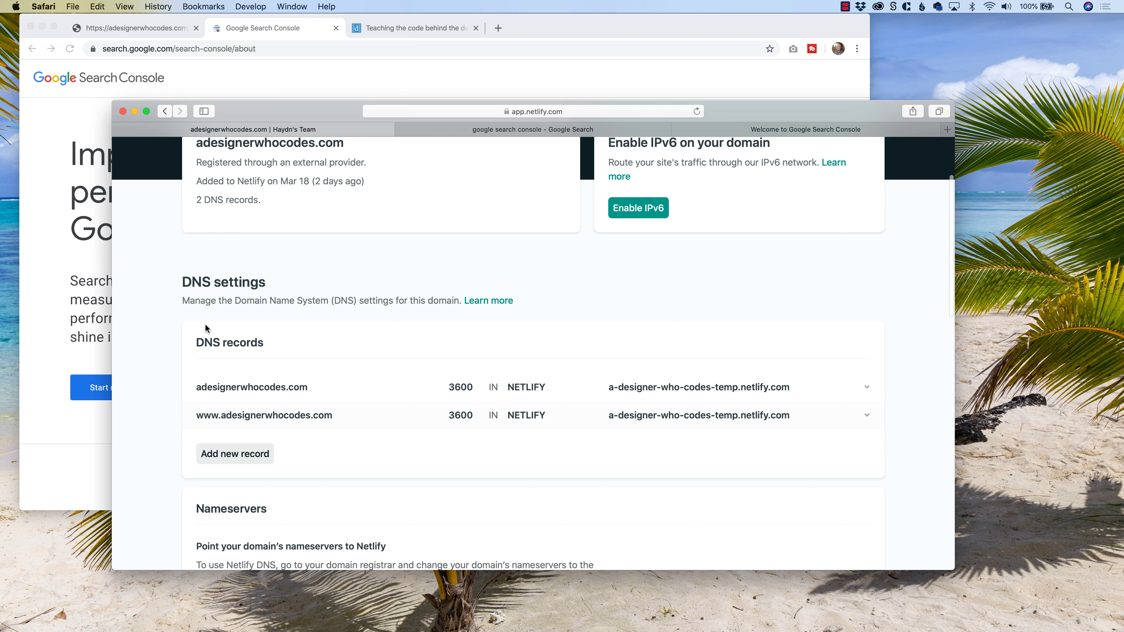
pyautogui.moveTo(184, 282)
pyautogui.mouseDown()
pyautogui.moveTo(267, 283)
pyautogui.moveTo(182, 283)
pyautogui.mouseUp()
pyautogui.tripleClick(266, 284)
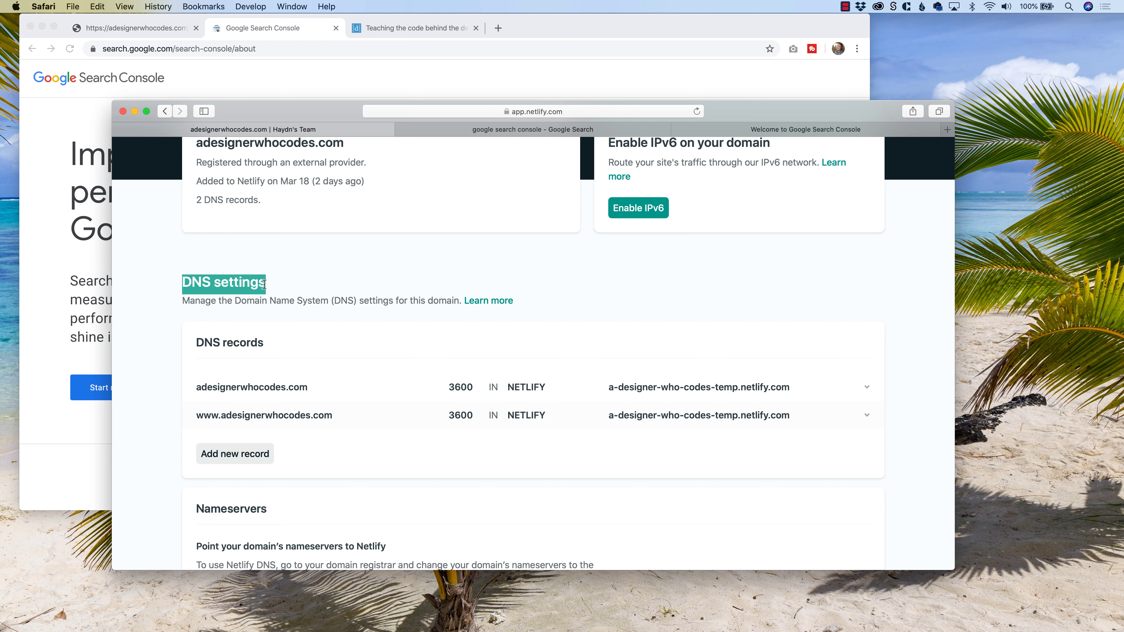
pyautogui.scroll(4, 311, 293)
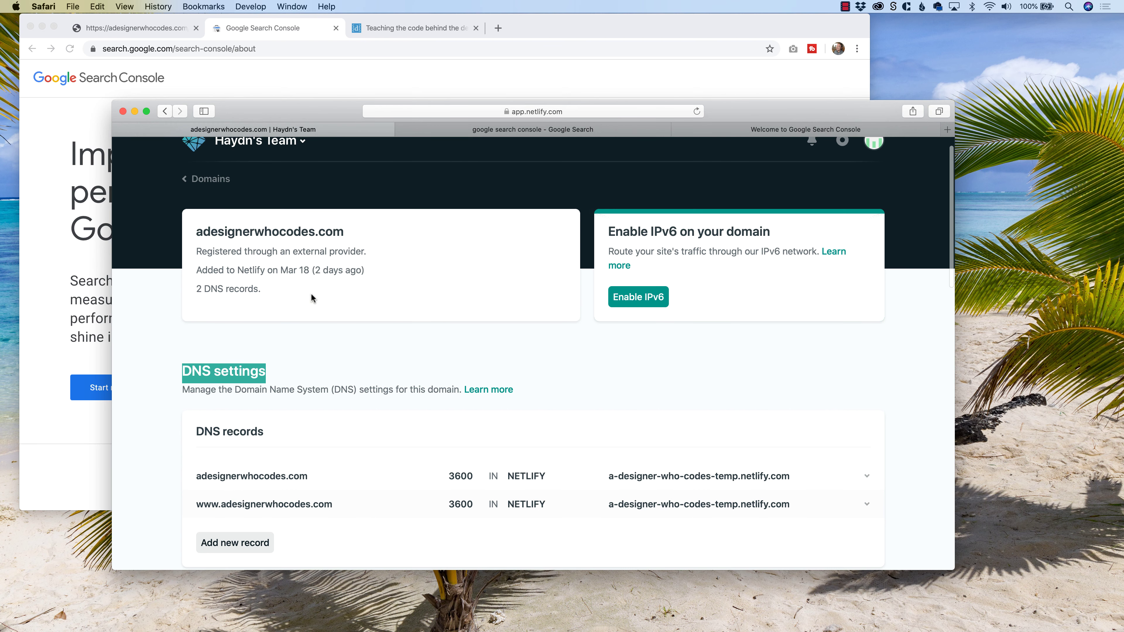
pyautogui.scroll(-5, 310, 295)
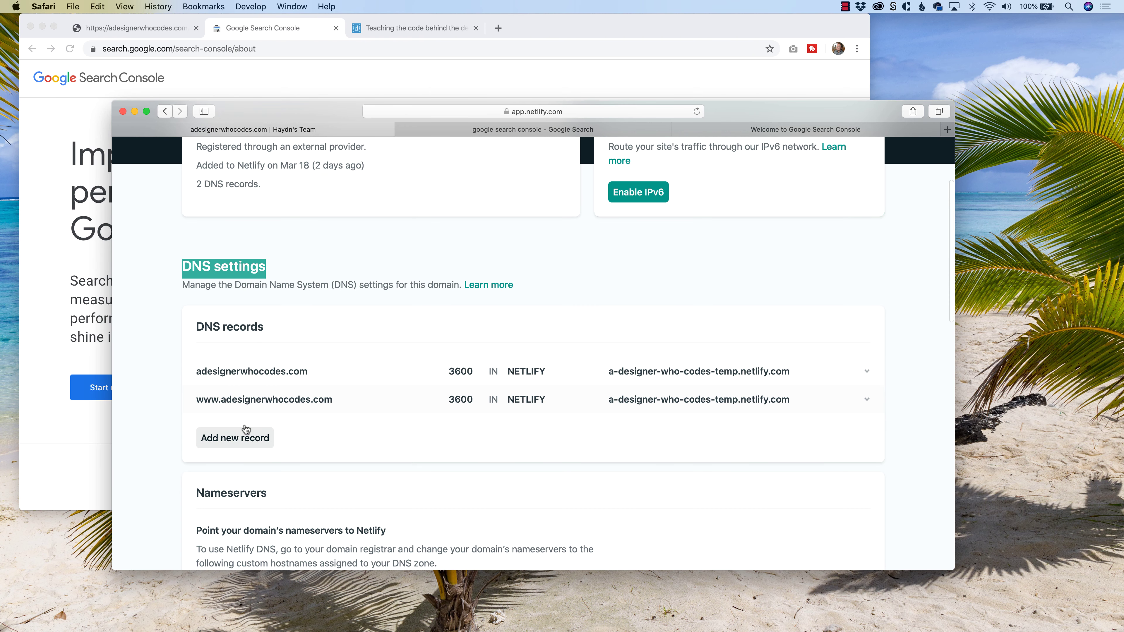
pyautogui.click(245, 440)
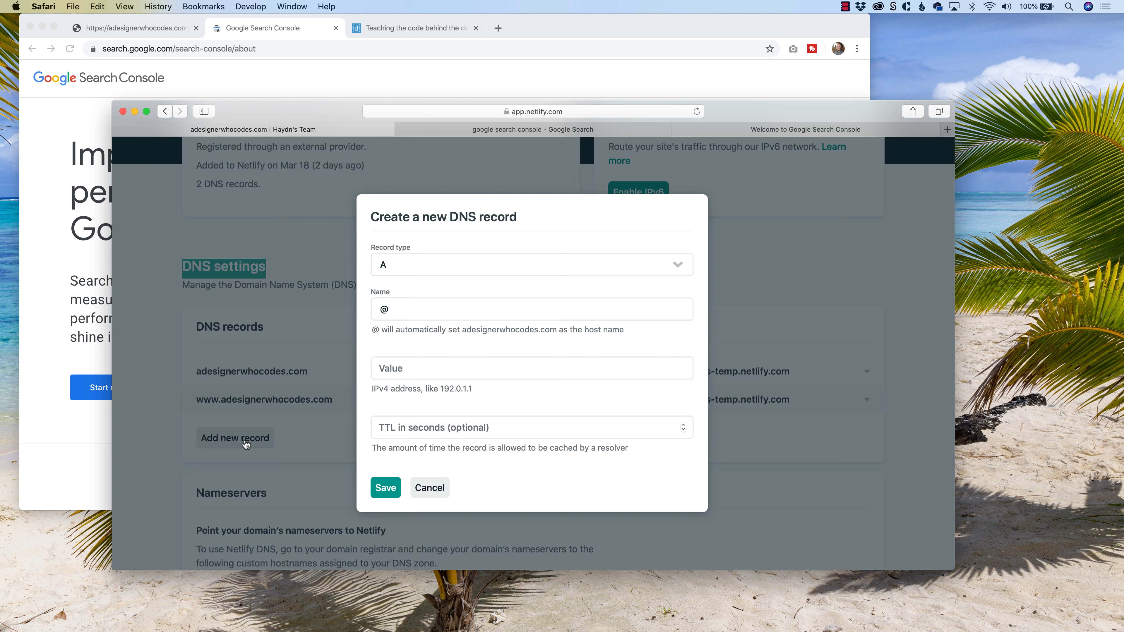
pyautogui.click(396, 270)
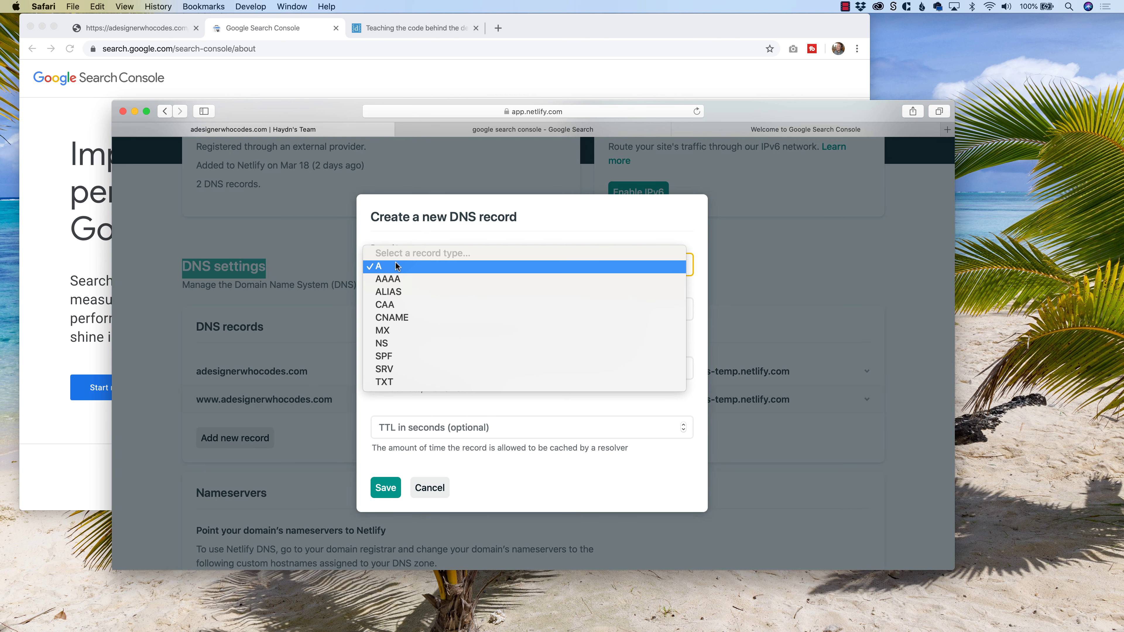
pyautogui.click(384, 382)
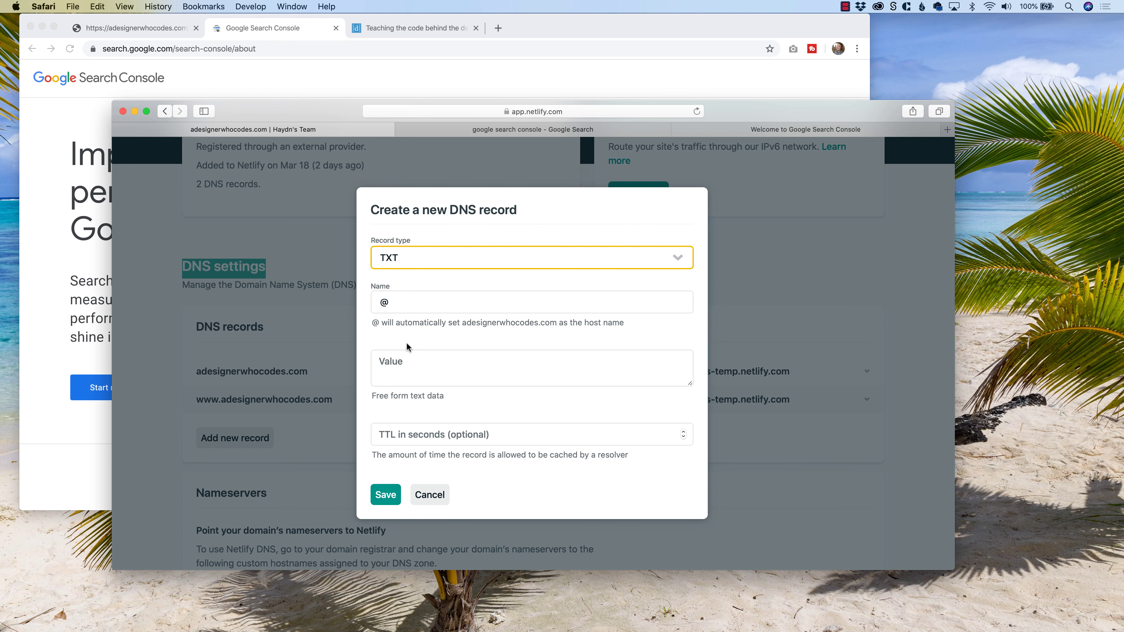
pyautogui.click(428, 495)
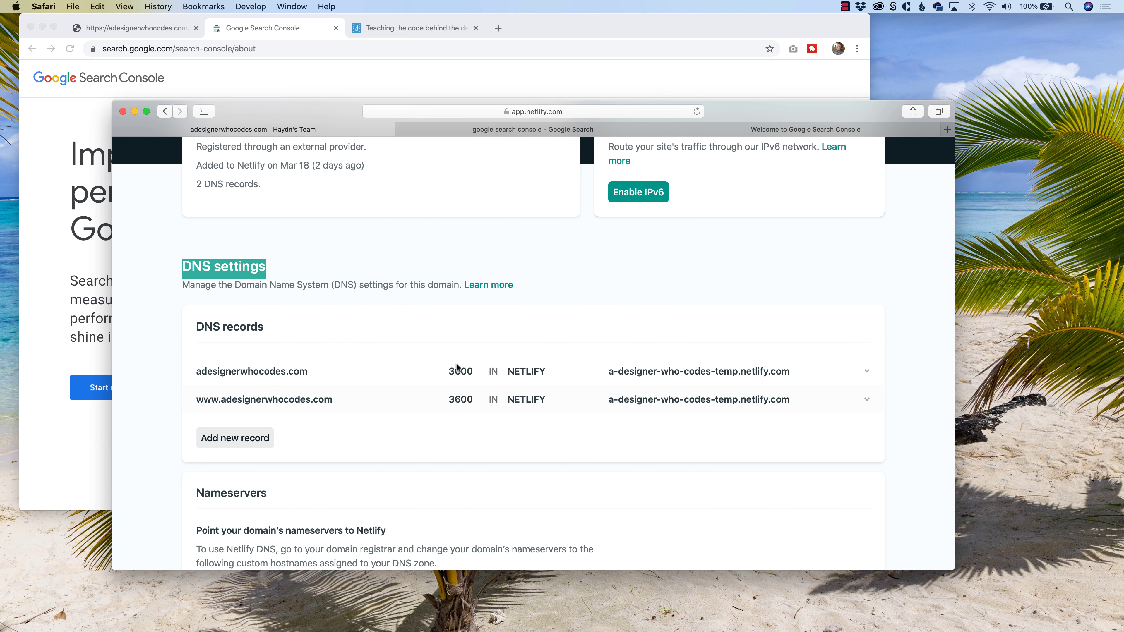
pyautogui.click(248, 439)
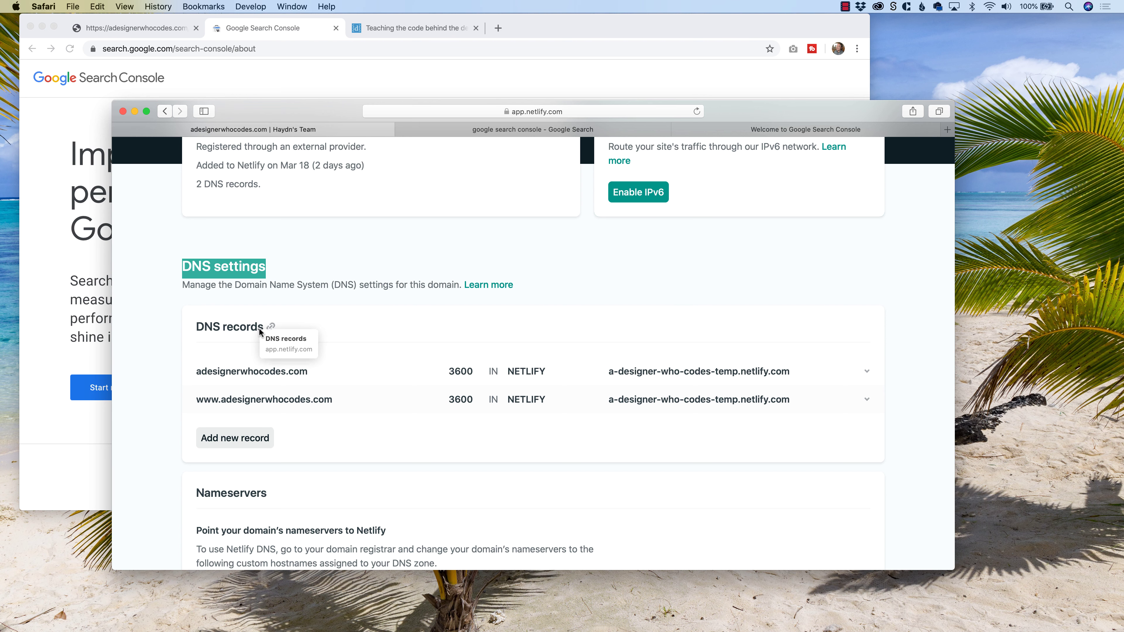
# Step: Review Google's 'google search console' results, briefly checking the Chrome Search Console page
pyautogui.click(496, 130)
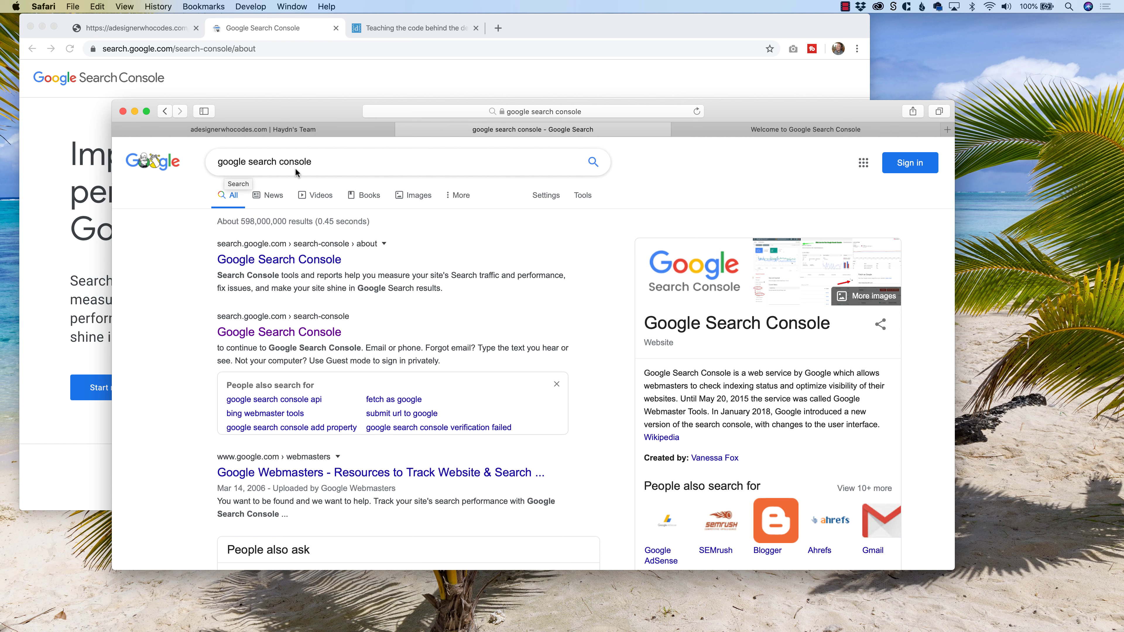
pyautogui.moveTo(354, 261); pyautogui.dragTo(219, 259)
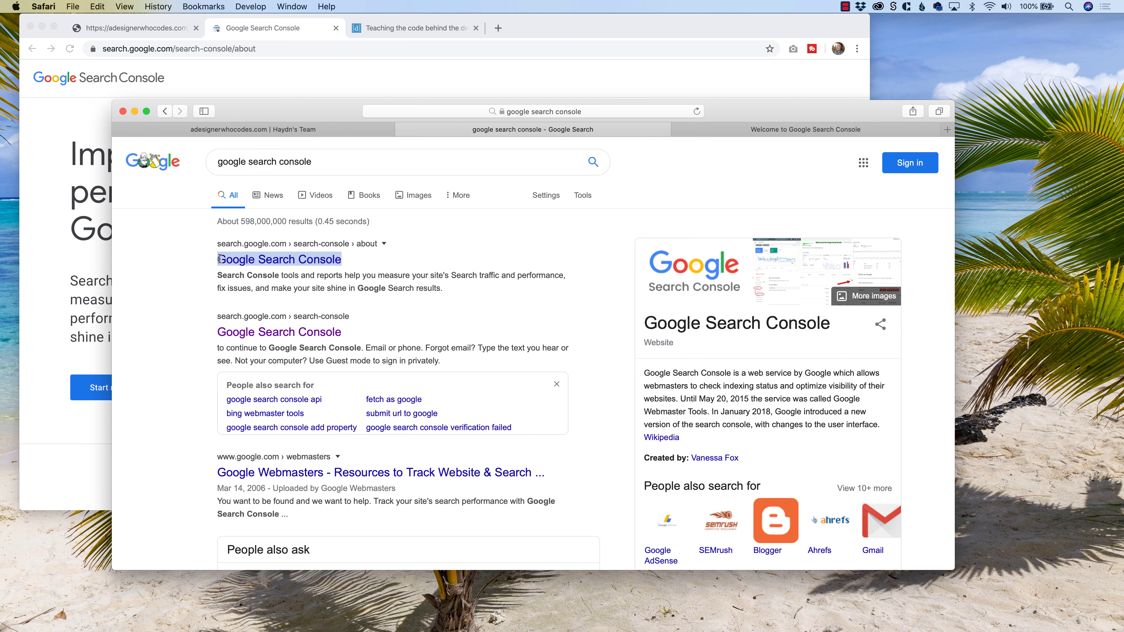
pyautogui.click(318, 68)
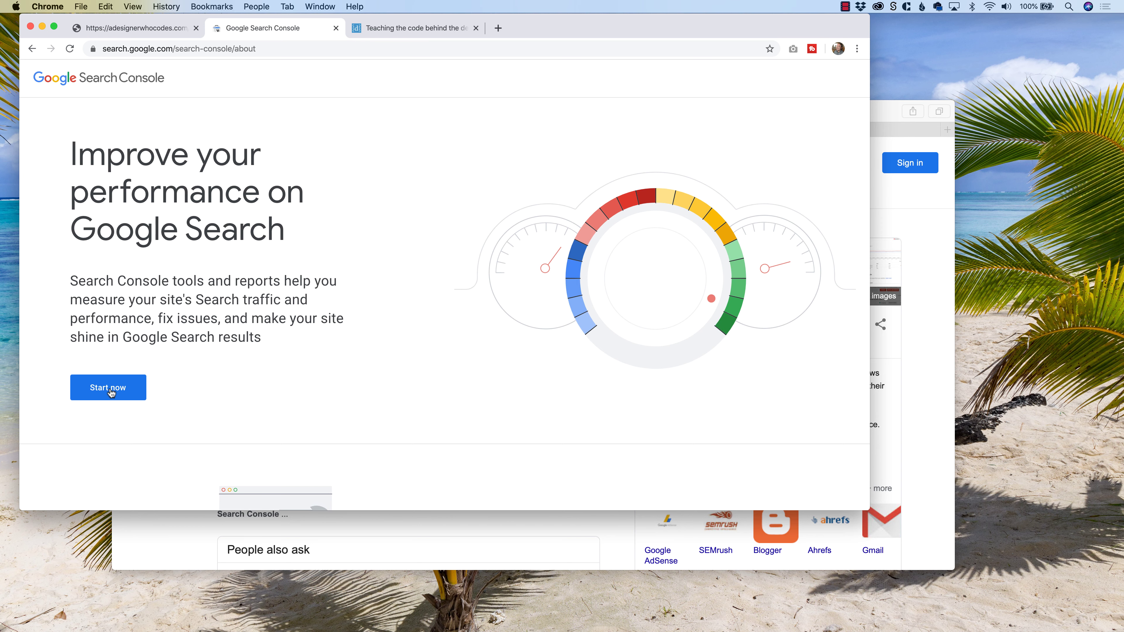
pyautogui.click(308, 530)
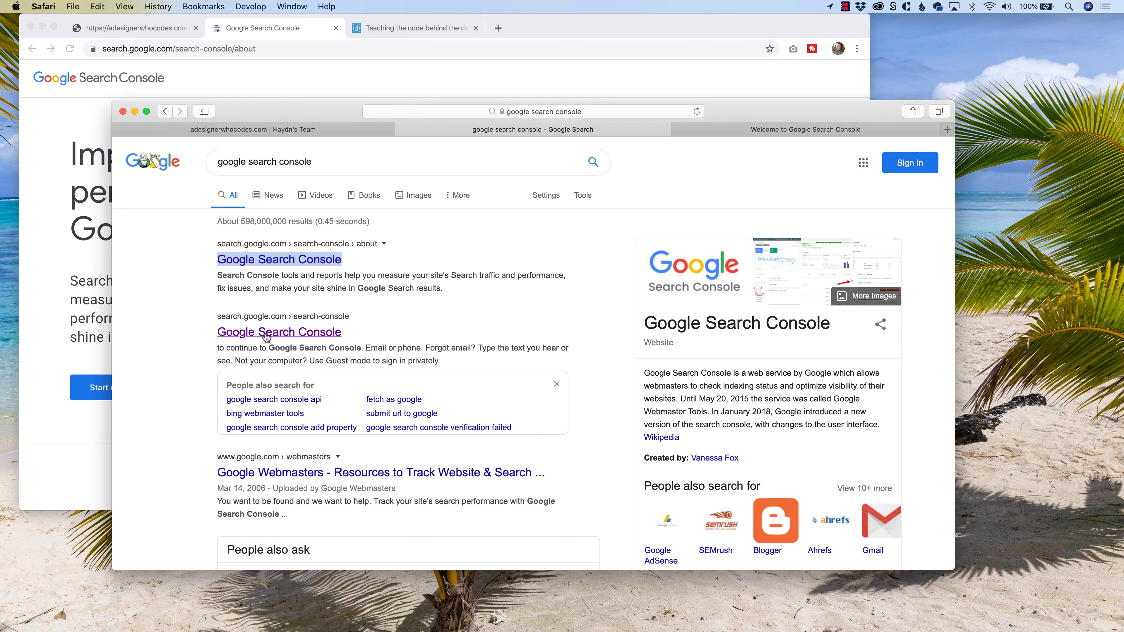
# Step: Compare the Domain and URL prefix options on the Search Console welcome page
pyautogui.click(740, 128)
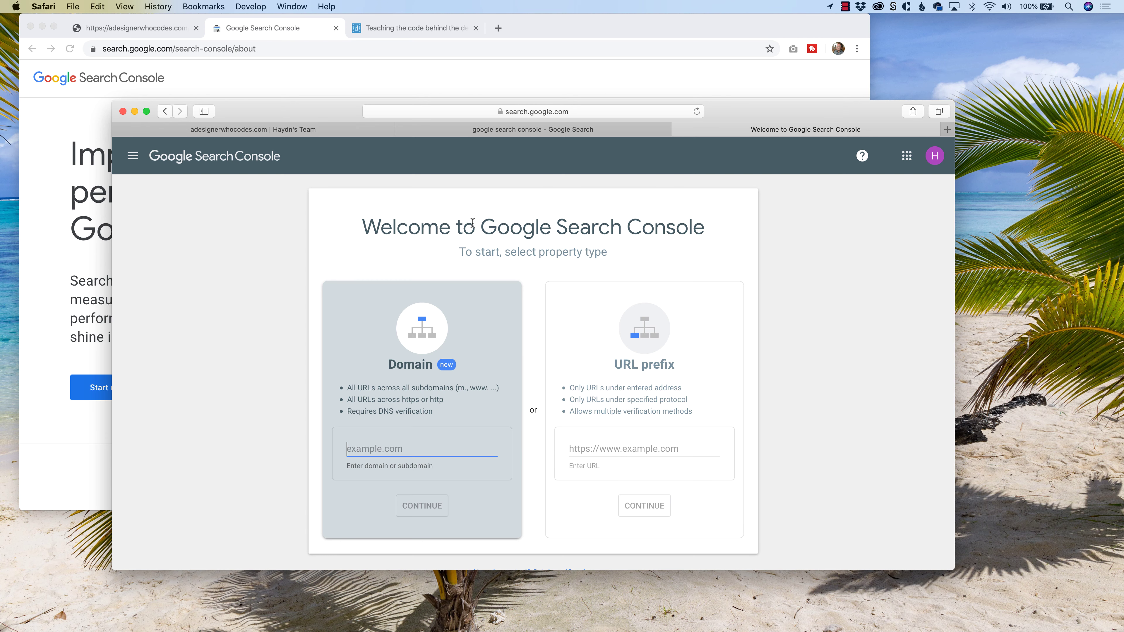
pyautogui.moveTo(362, 227); pyautogui.dragTo(727, 231)
pyautogui.click(728, 233)
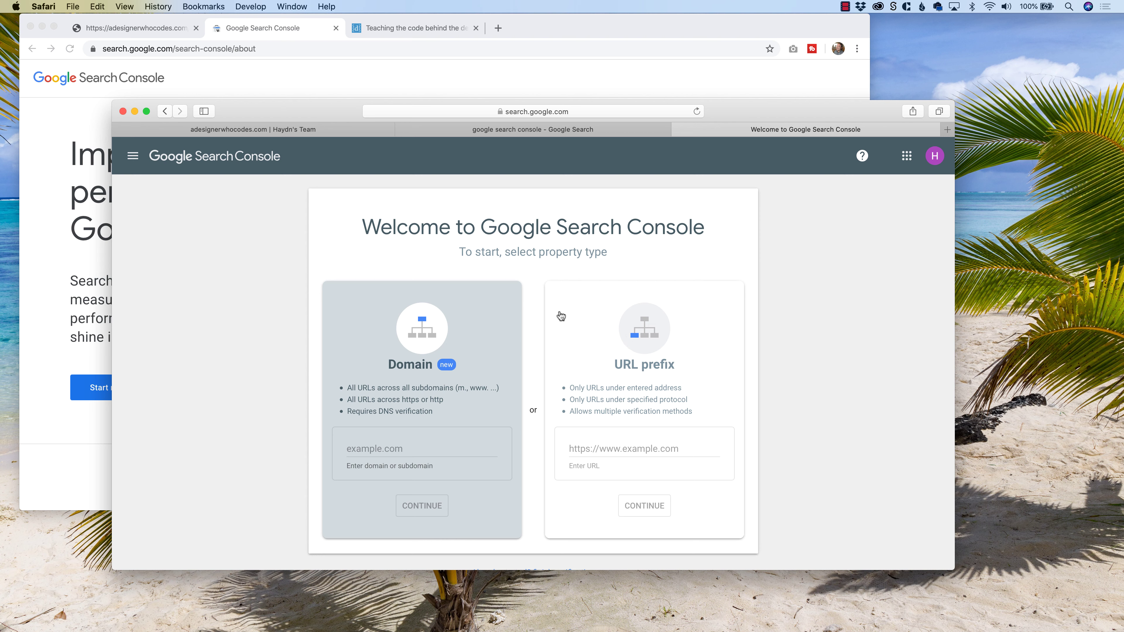
pyautogui.click(565, 325)
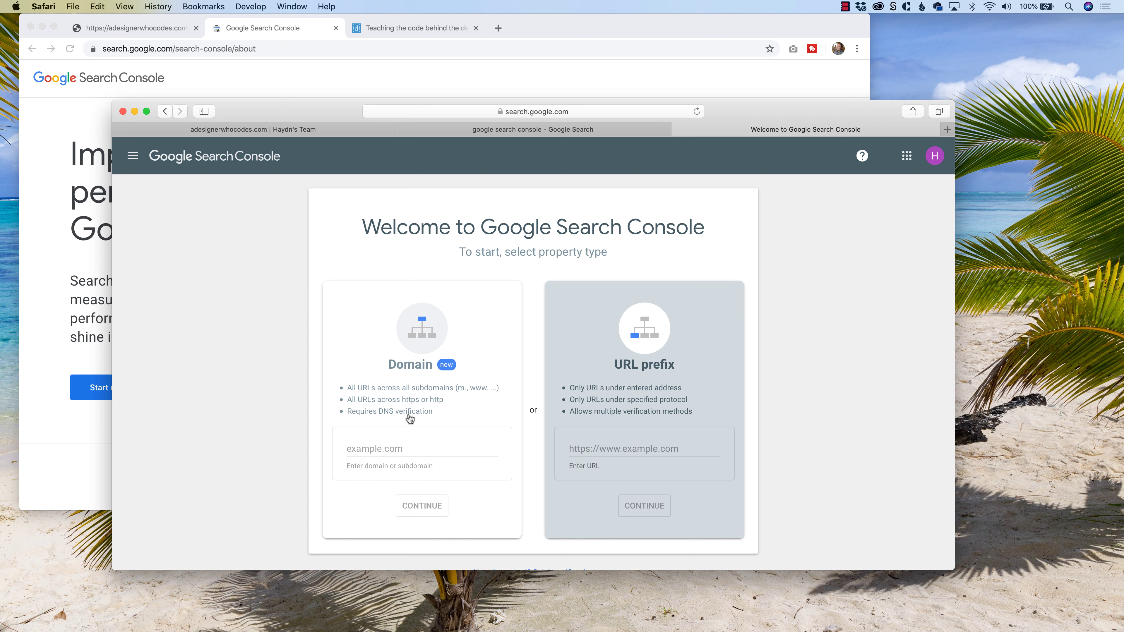
pyautogui.click(289, 131)
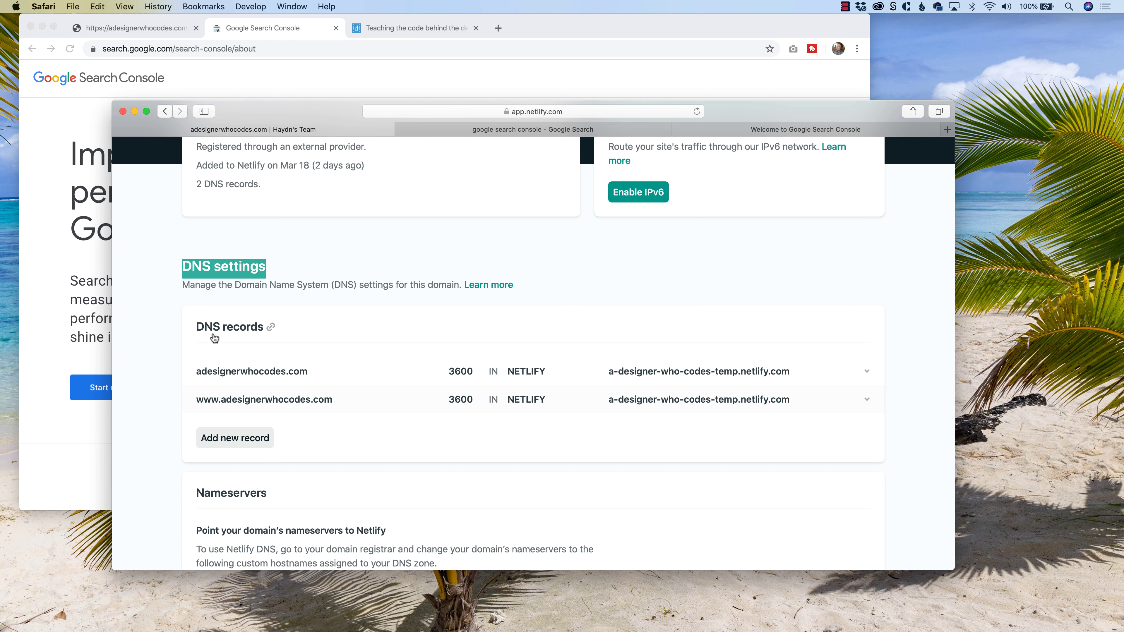
# Step: Enter adesignerwhocodes.com as a Domain property and continue to verification
pyautogui.click(234, 448)
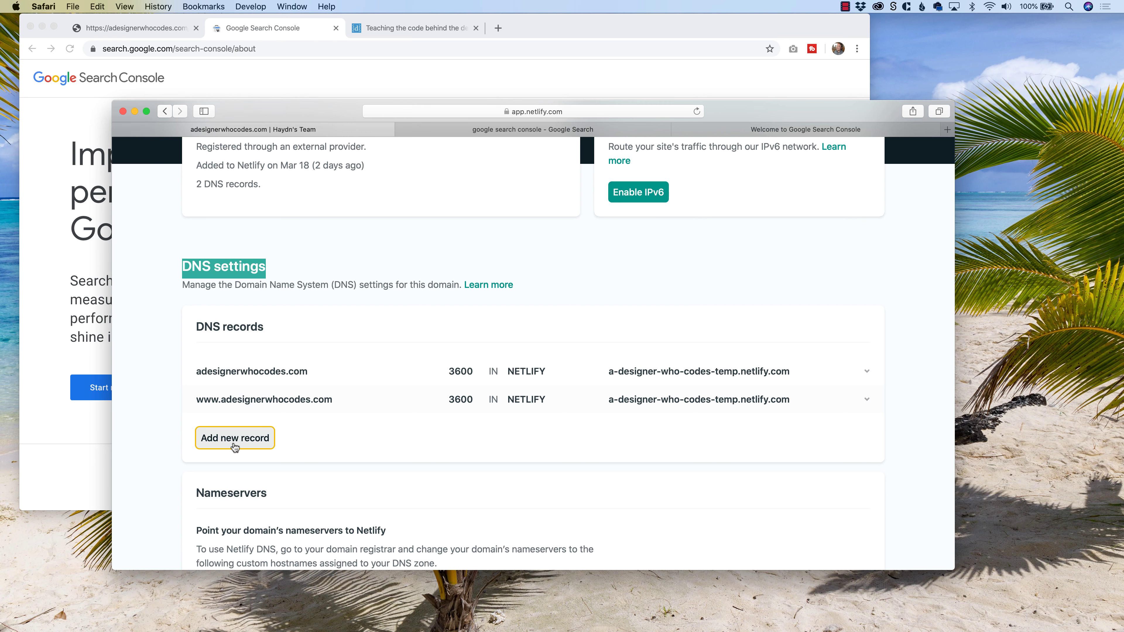
pyautogui.click(646, 130)
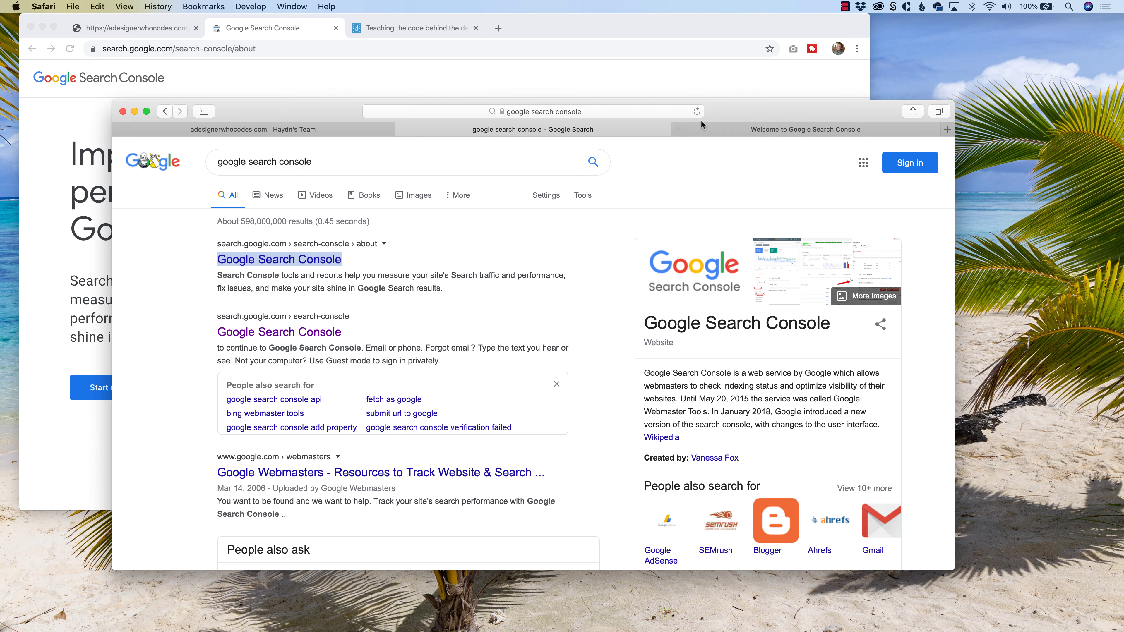
pyautogui.click(706, 128)
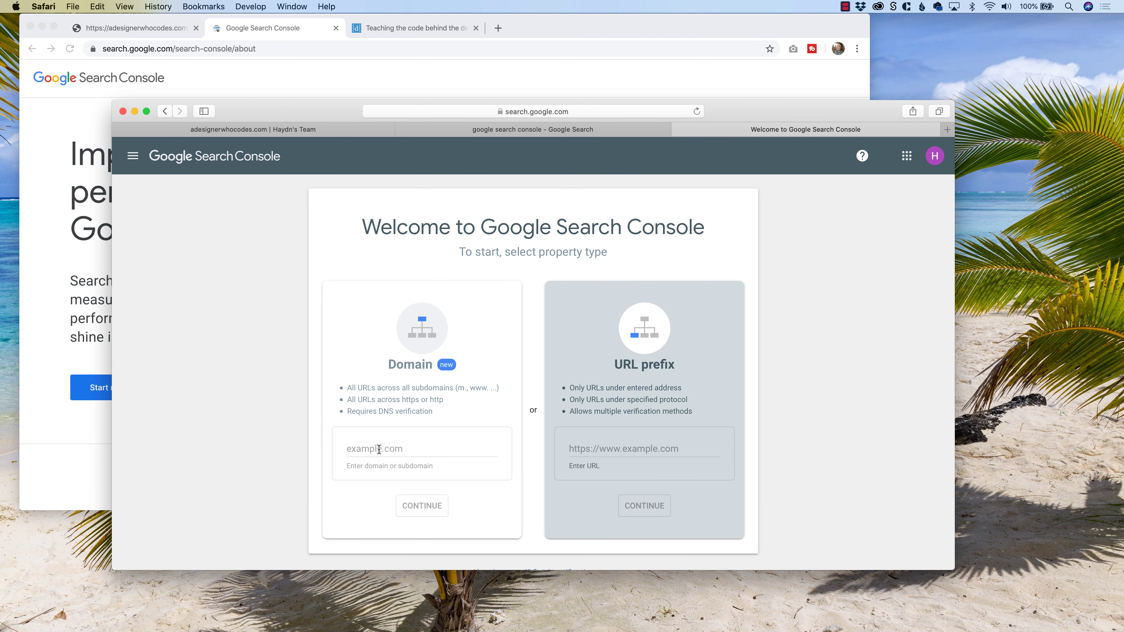
pyautogui.click(379, 449)
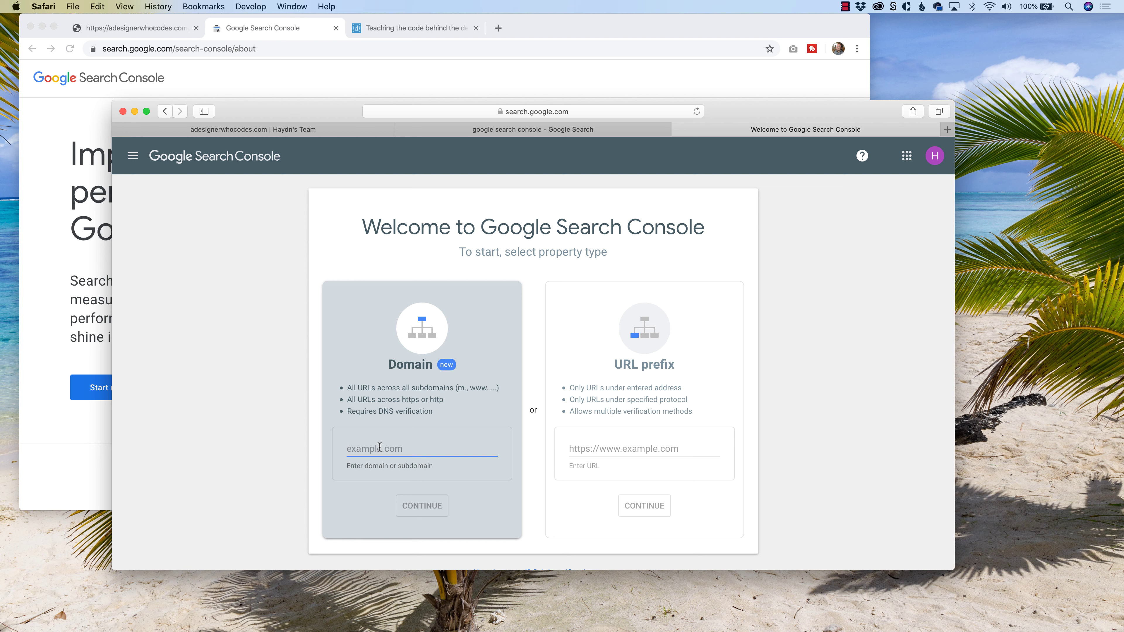
pyautogui.write('adesigner')
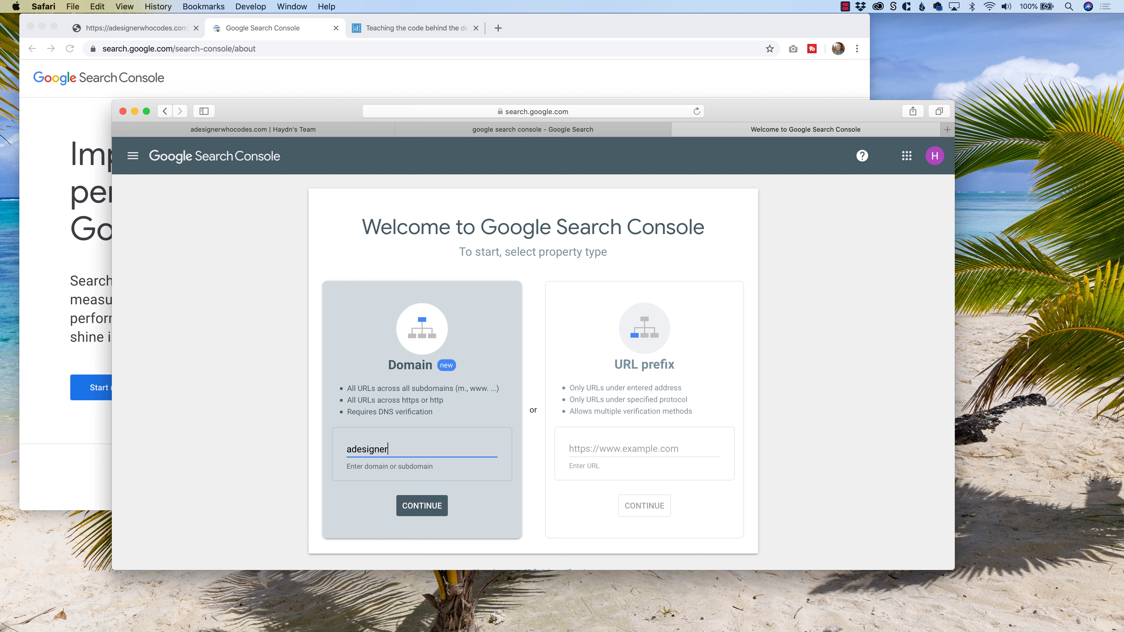
pyautogui.write('whocodes.com')
pyautogui.click(410, 508)
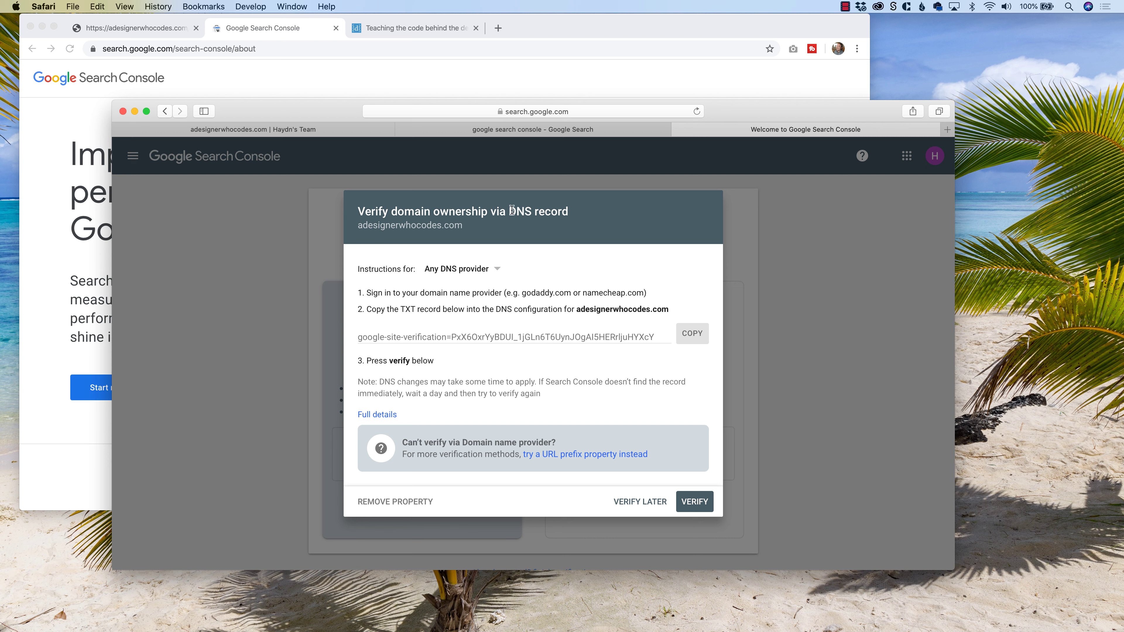
# Step: Copy the google-site-verification TXT record from the DNS verification dialog
pyautogui.click(686, 339)
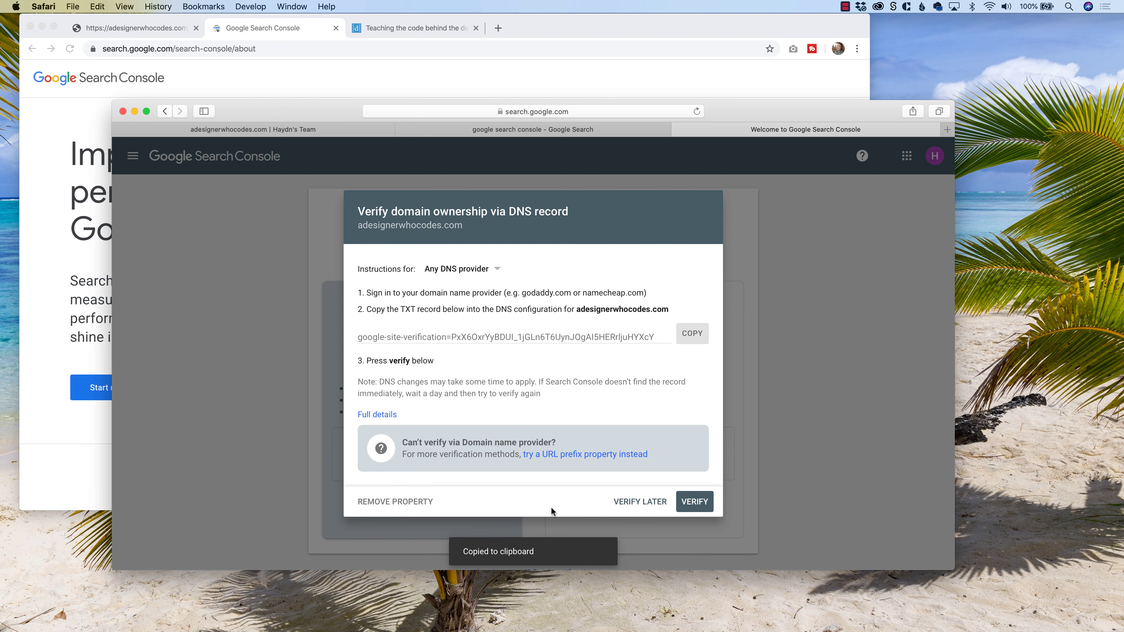
# Step: Add and save a Netlify TXT record holding the pasted google-site-verification value
pyautogui.click(237, 129)
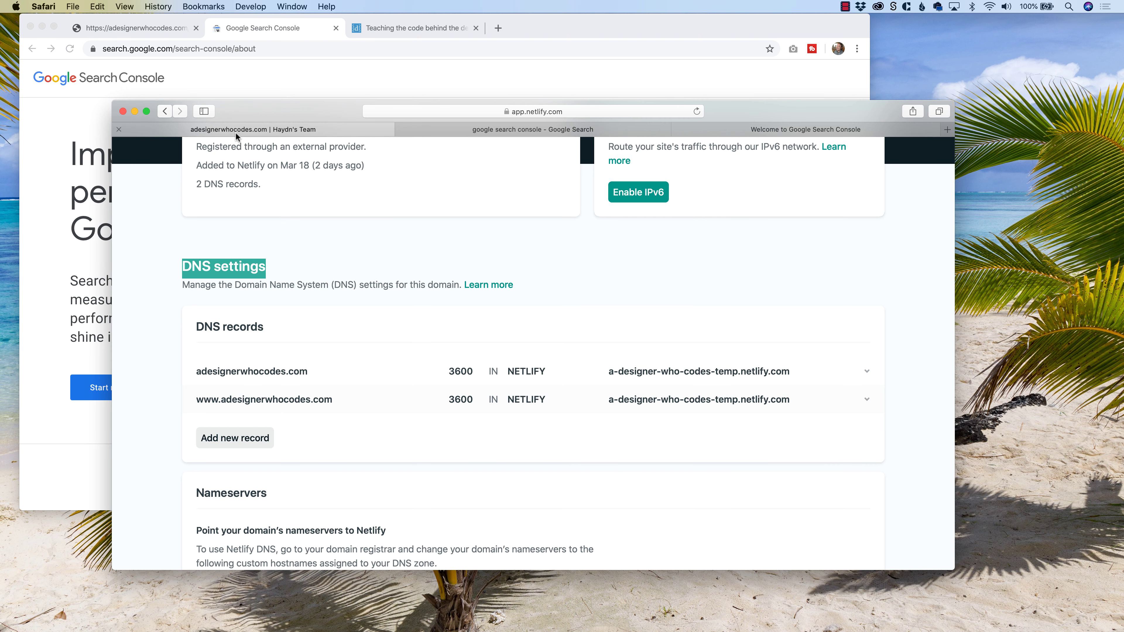
pyautogui.click(215, 438)
pyautogui.click(401, 264)
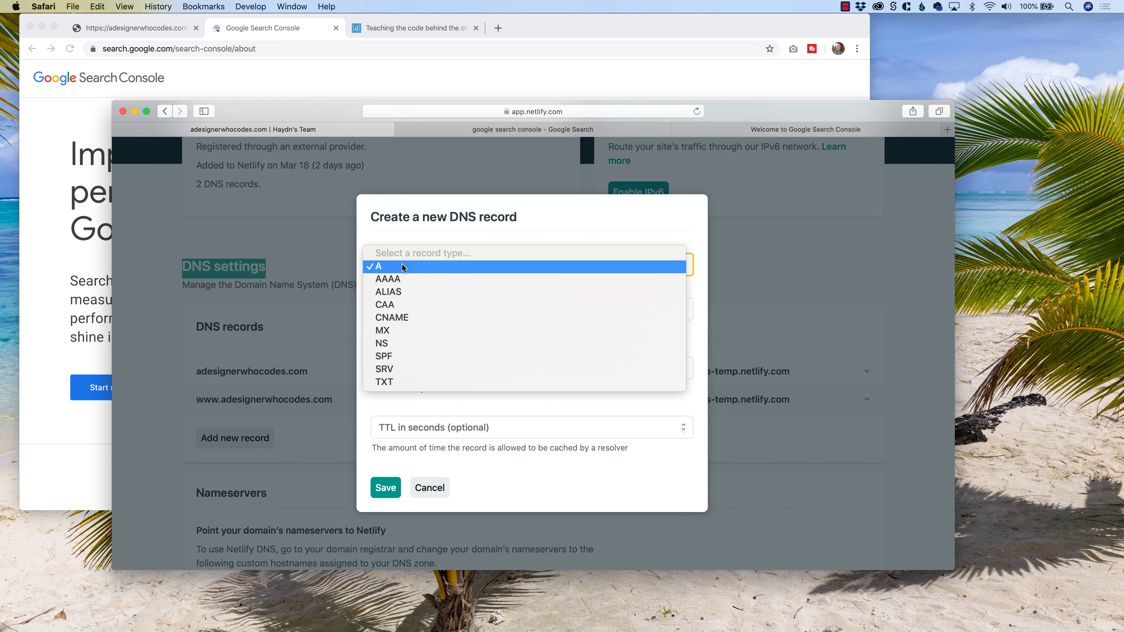
pyautogui.click(402, 382)
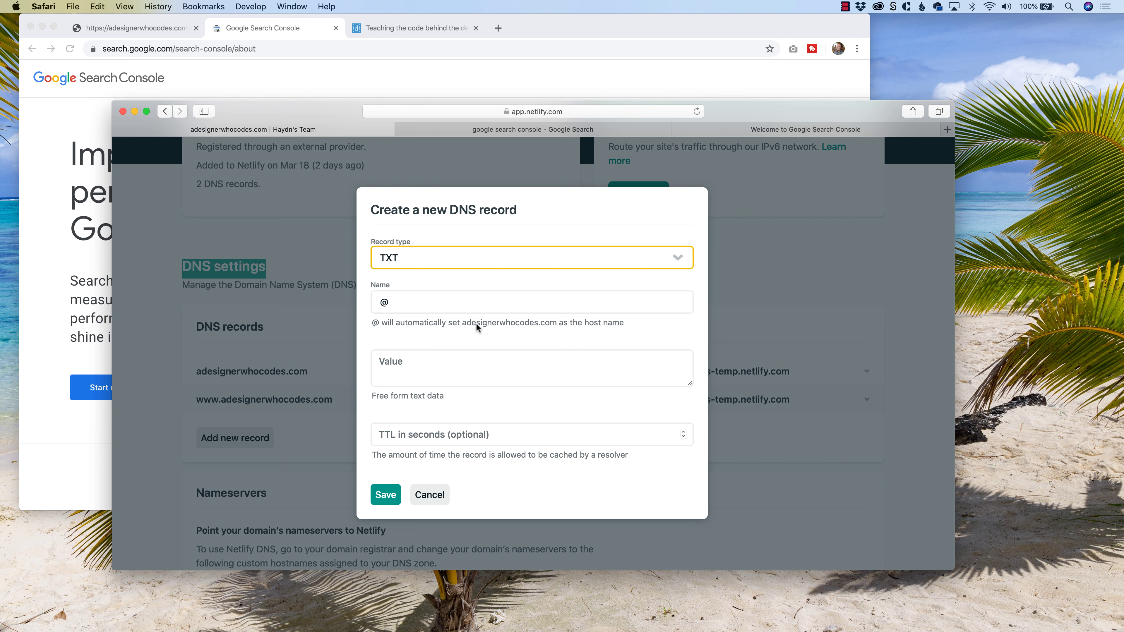
pyautogui.click(451, 368)
pyautogui.press('super+v')
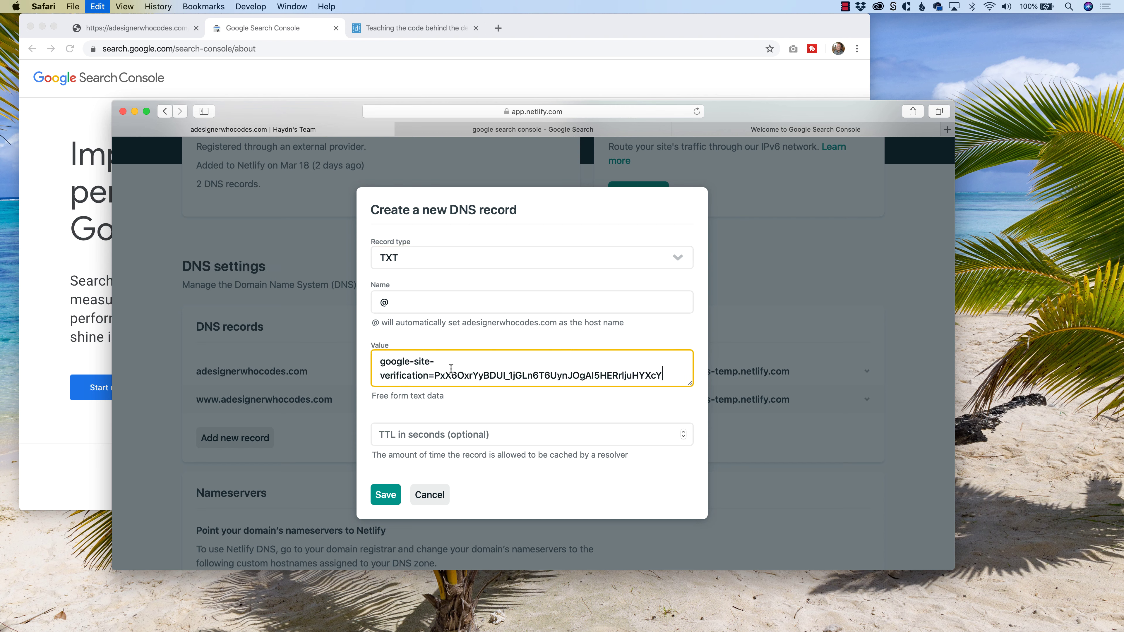
pyautogui.click(391, 502)
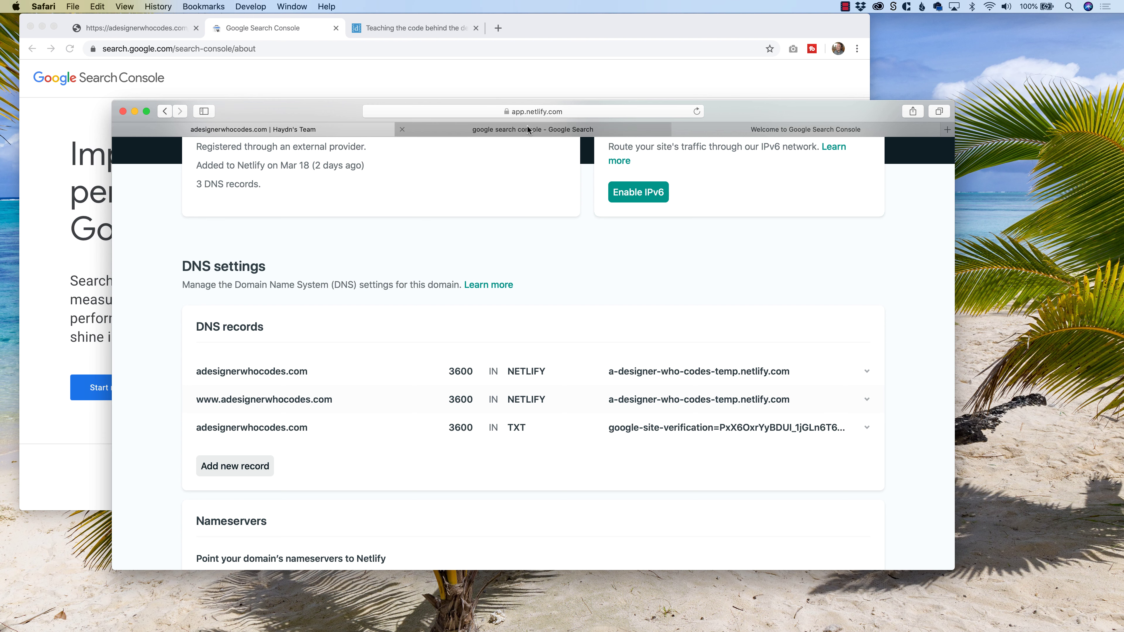
# Step: Verify ownership of adesignerwhocodes.com in Search Console, then return to Netlify DNS
pyautogui.click(506, 129)
pyautogui.click(696, 129)
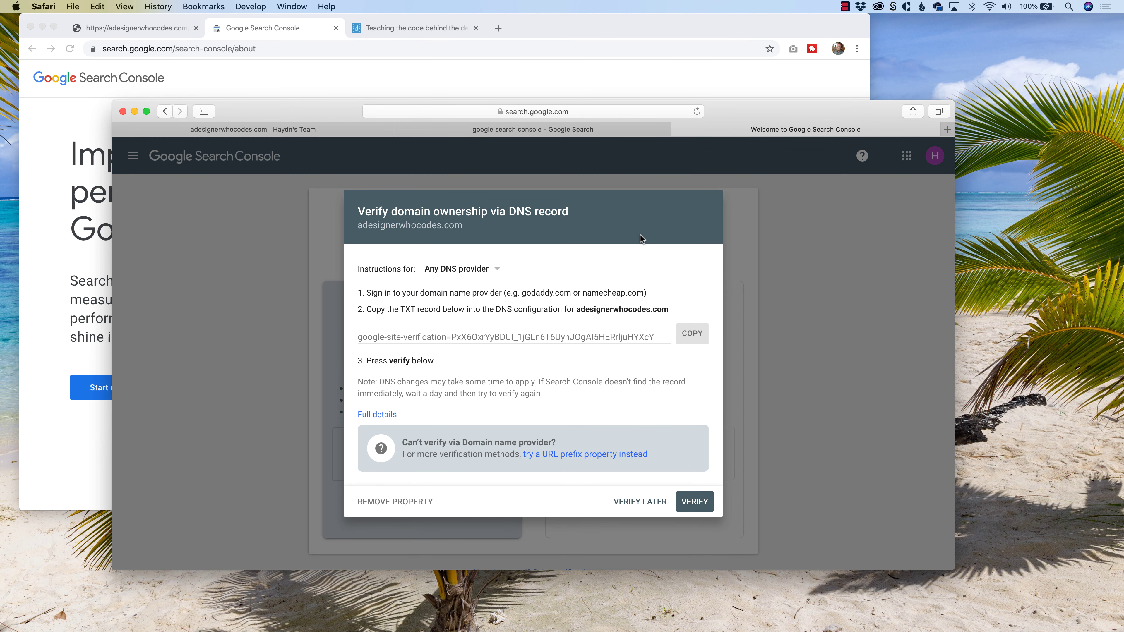
pyautogui.click(690, 505)
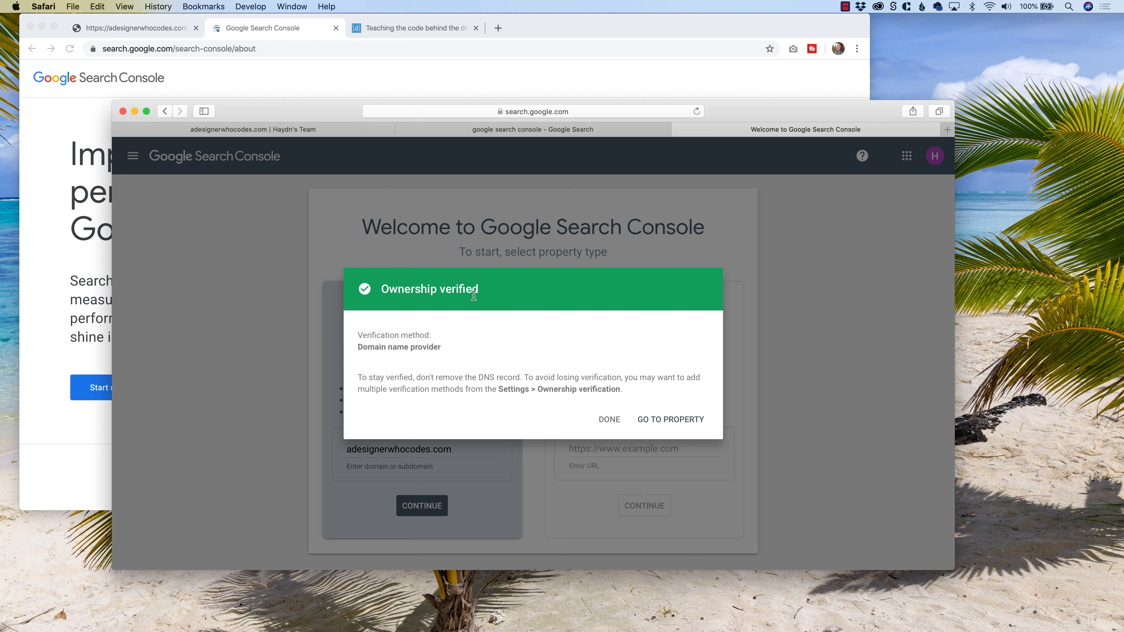
pyautogui.click(337, 129)
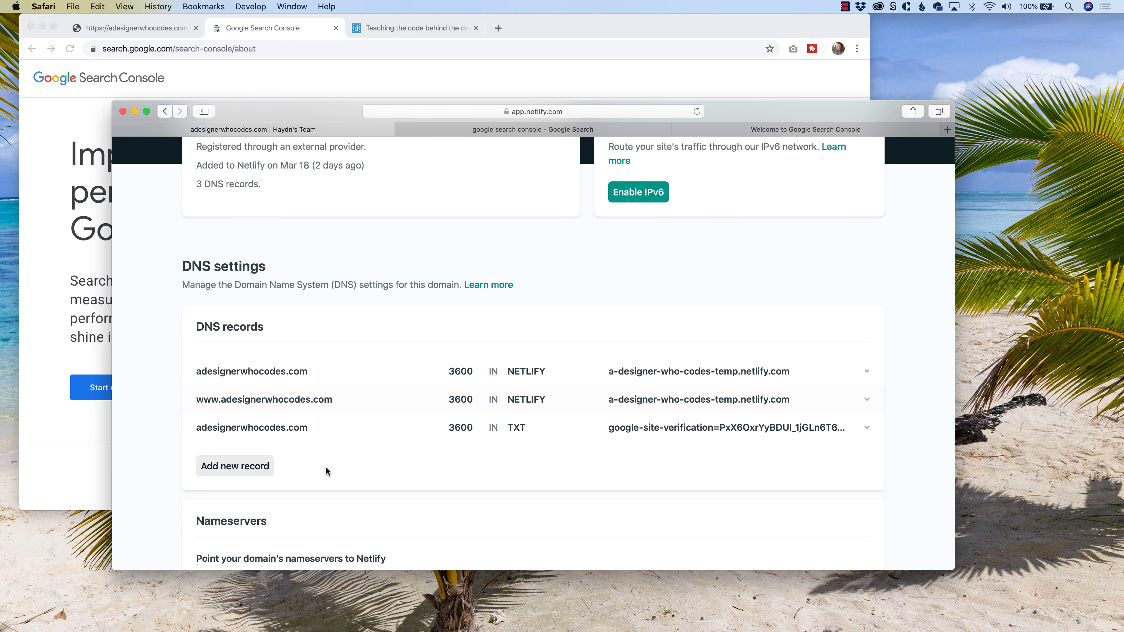
pyautogui.scroll(-5, 326, 466)
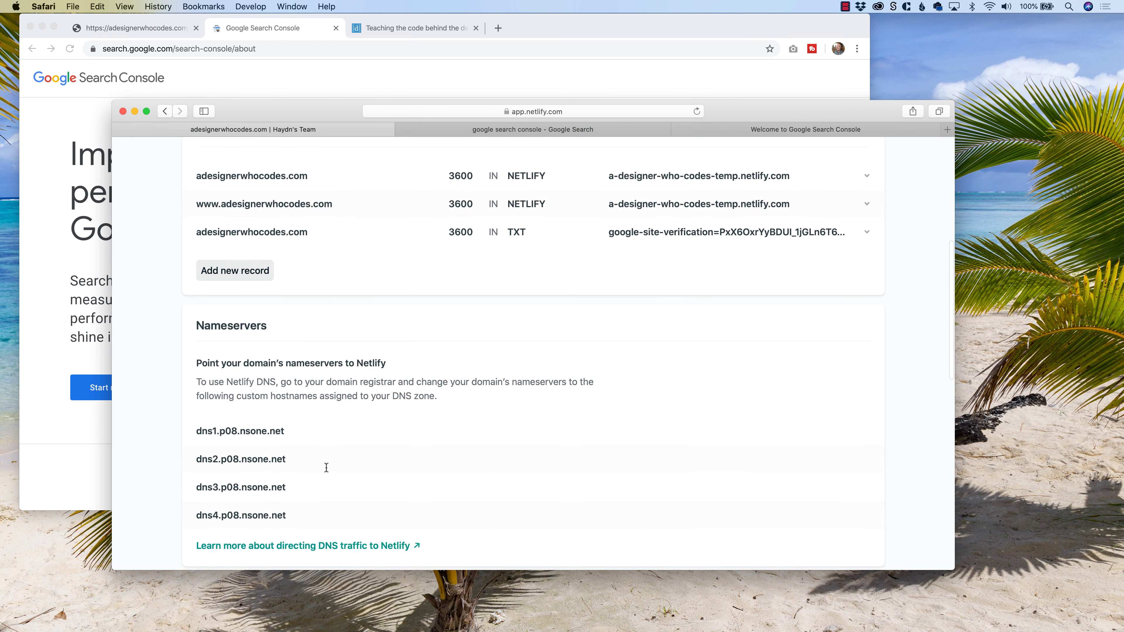
pyautogui.scroll(6, 326, 467)
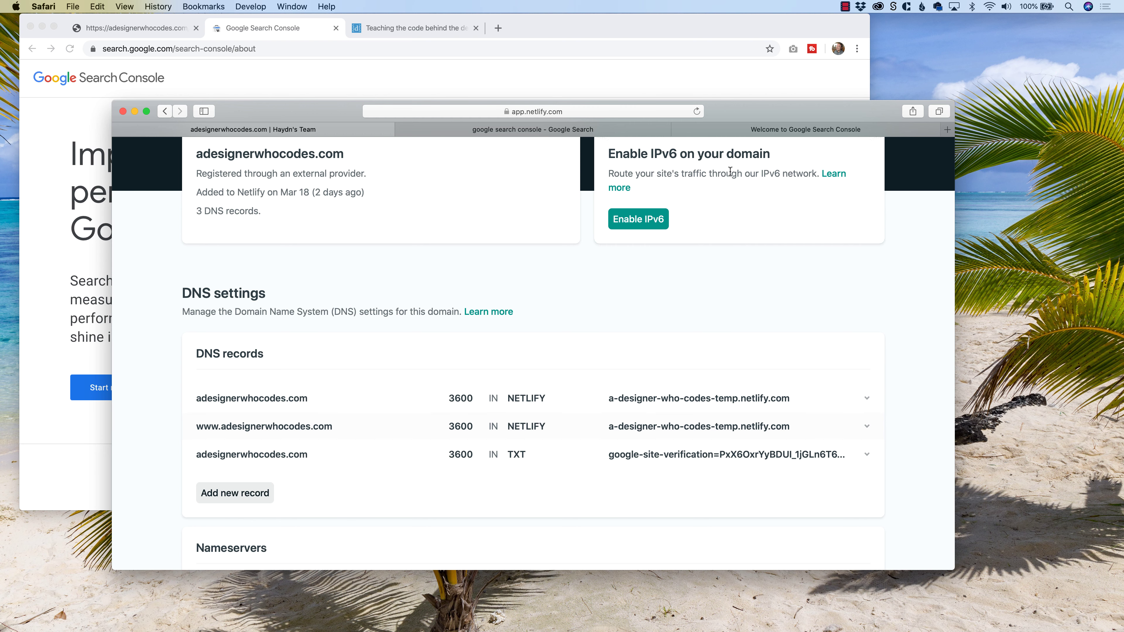
# Step: Go to the verified adesignerwhocodes.com property from the Ownership verified dialog
pyautogui.click(763, 134)
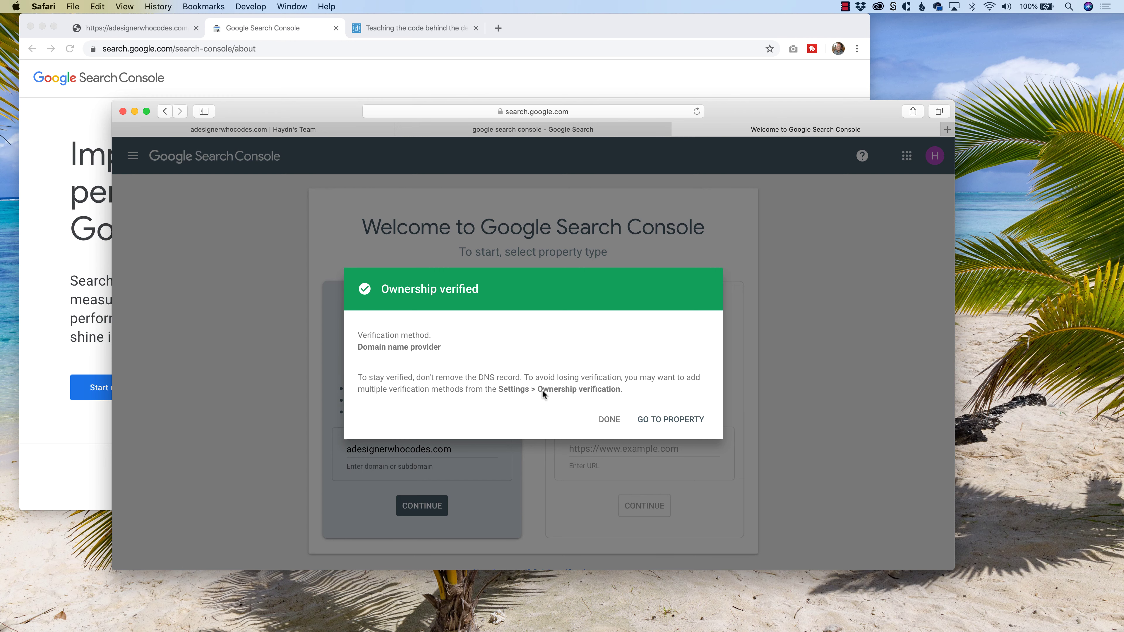
pyautogui.click(647, 422)
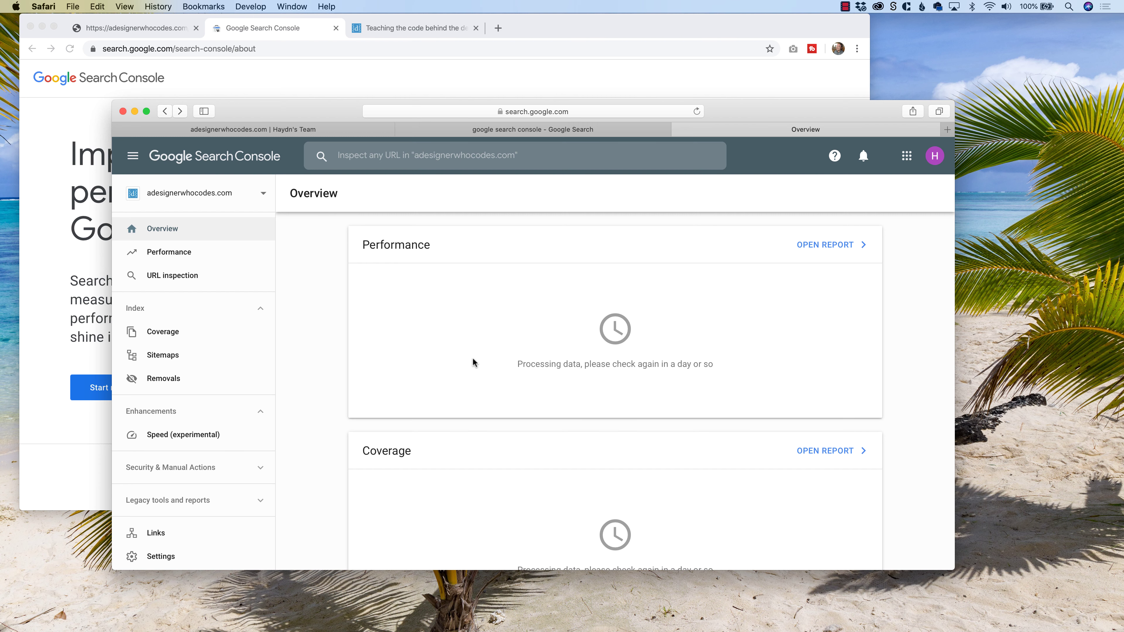
# Step: Copy the sitemap.xml URL from Chrome into the Sitemaps page's Add a new sitemap field
pyautogui.click(153, 356)
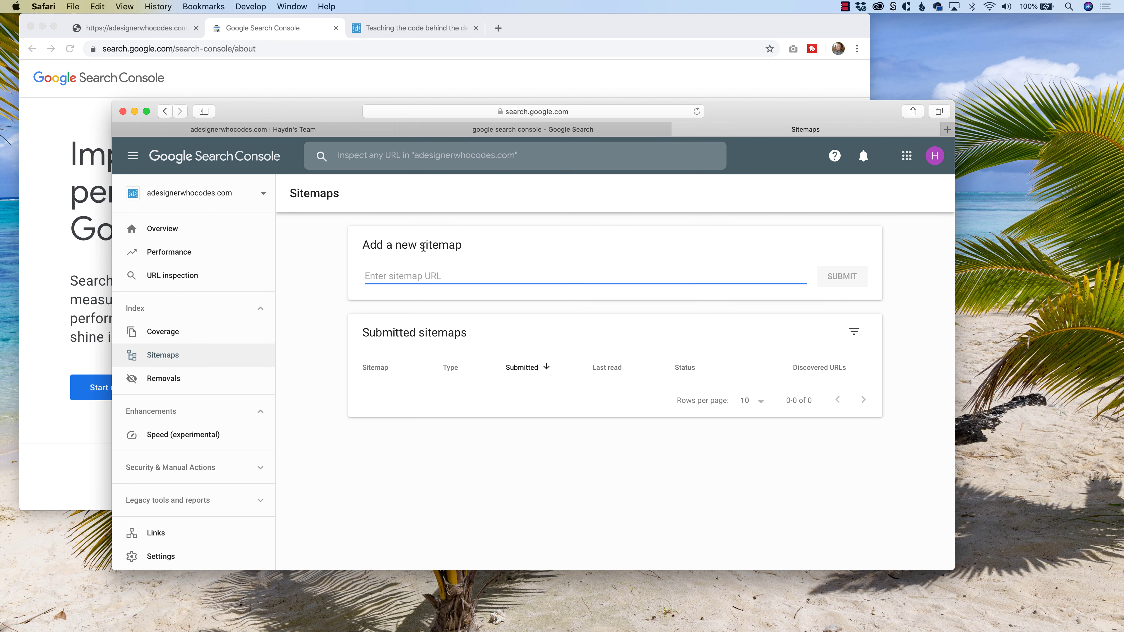
pyautogui.click(262, 66)
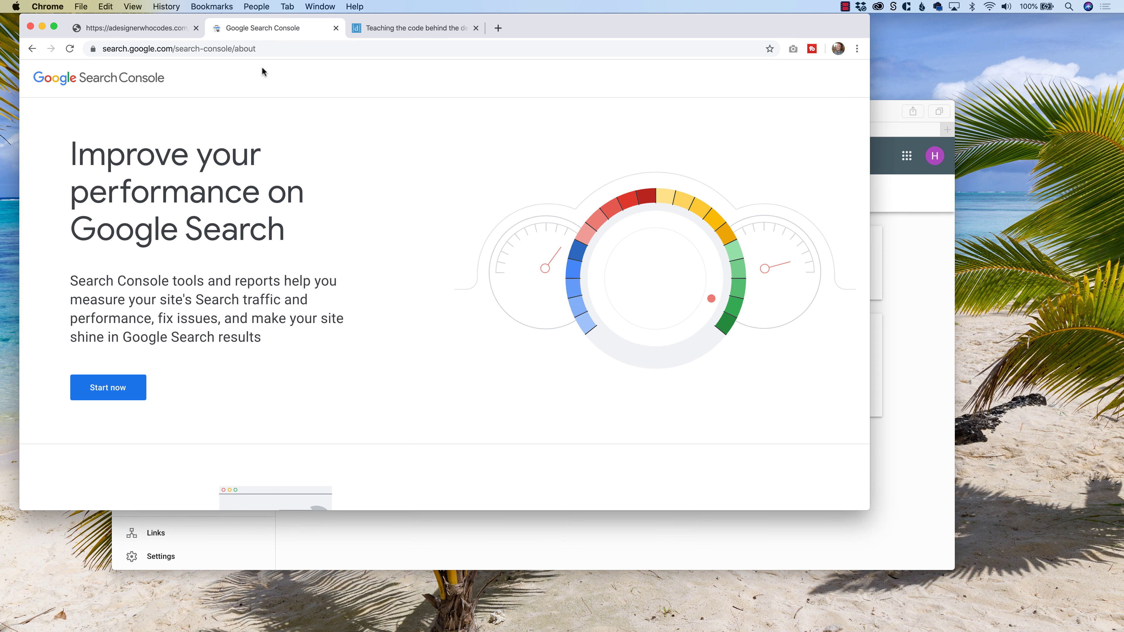
pyautogui.click(137, 28)
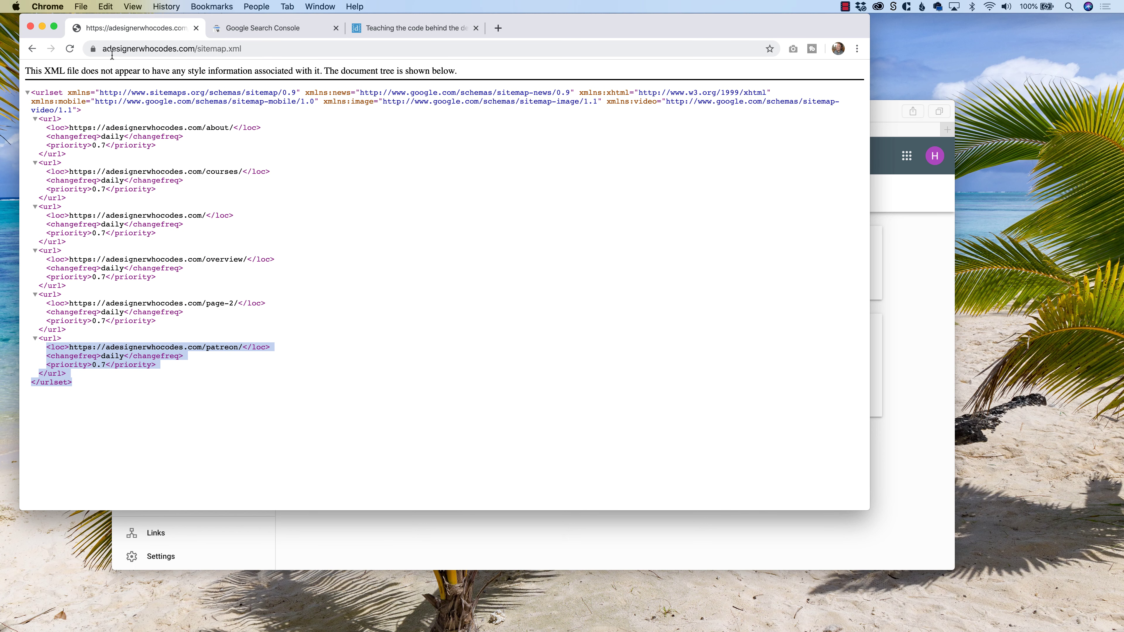
pyautogui.click(204, 49)
pyautogui.press('super+c')
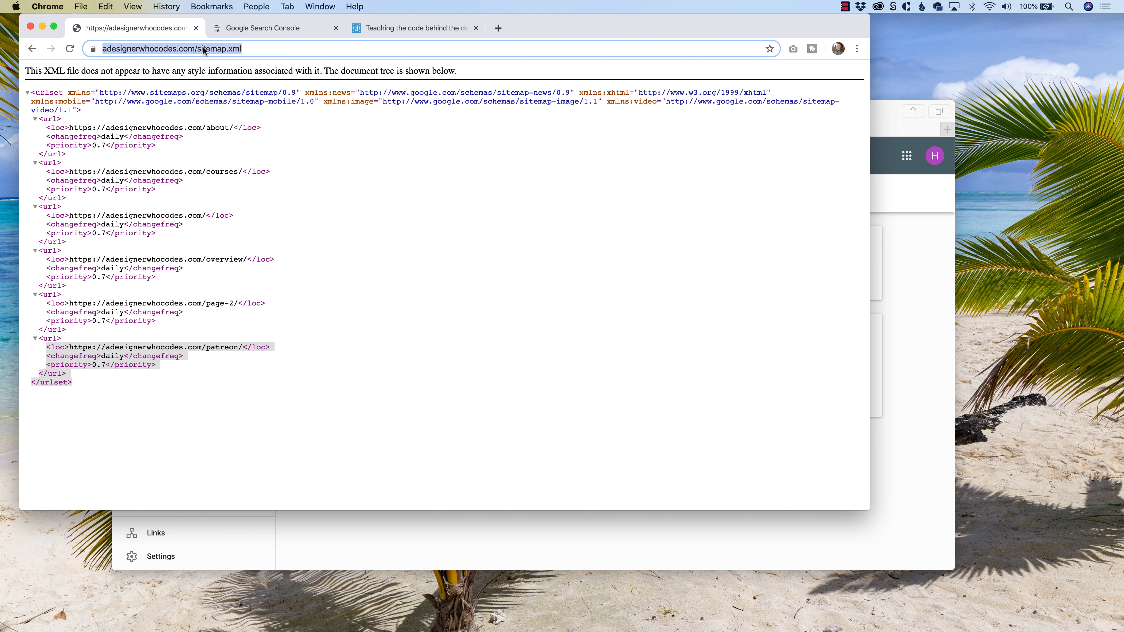
pyautogui.press('super+Tab')
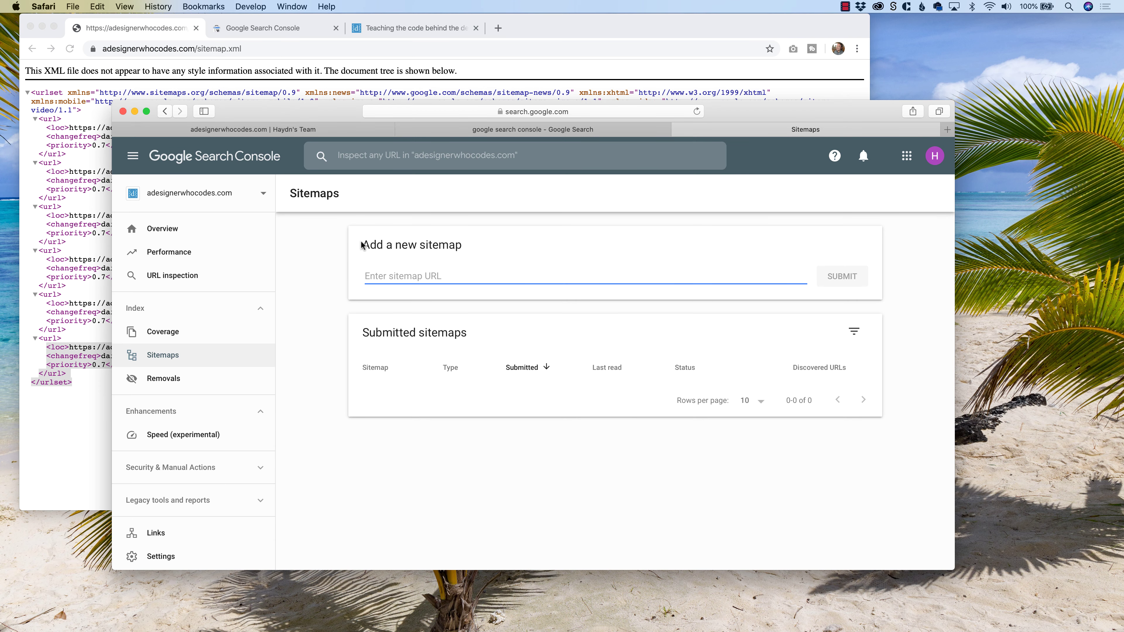
pyautogui.press('super+v')
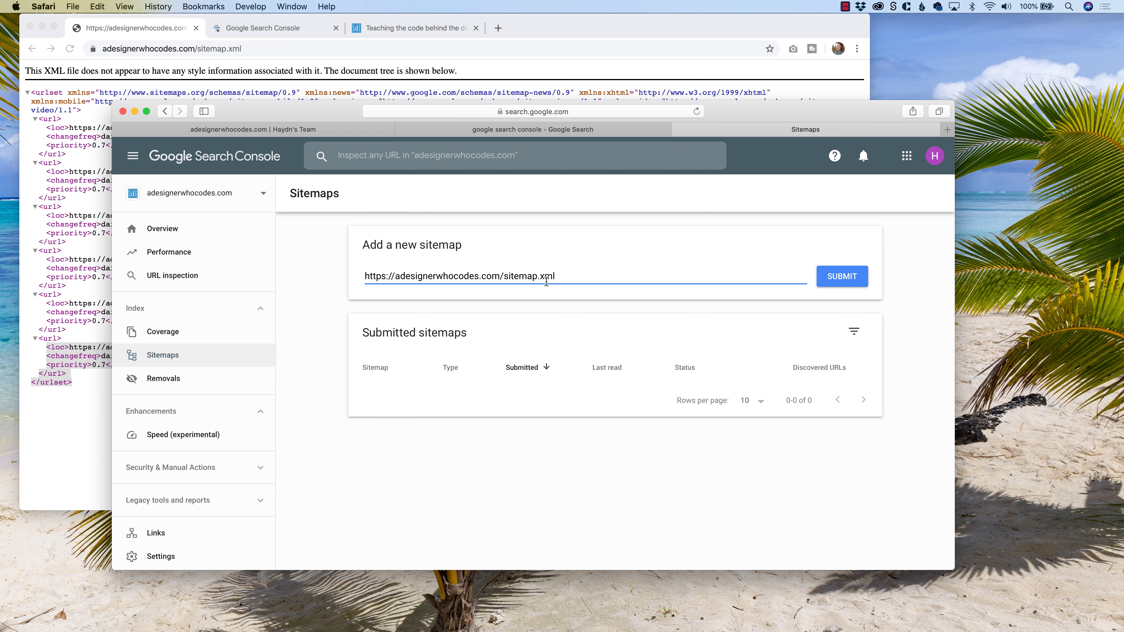
pyautogui.moveTo(556, 276); pyautogui.dragTo(504, 278)
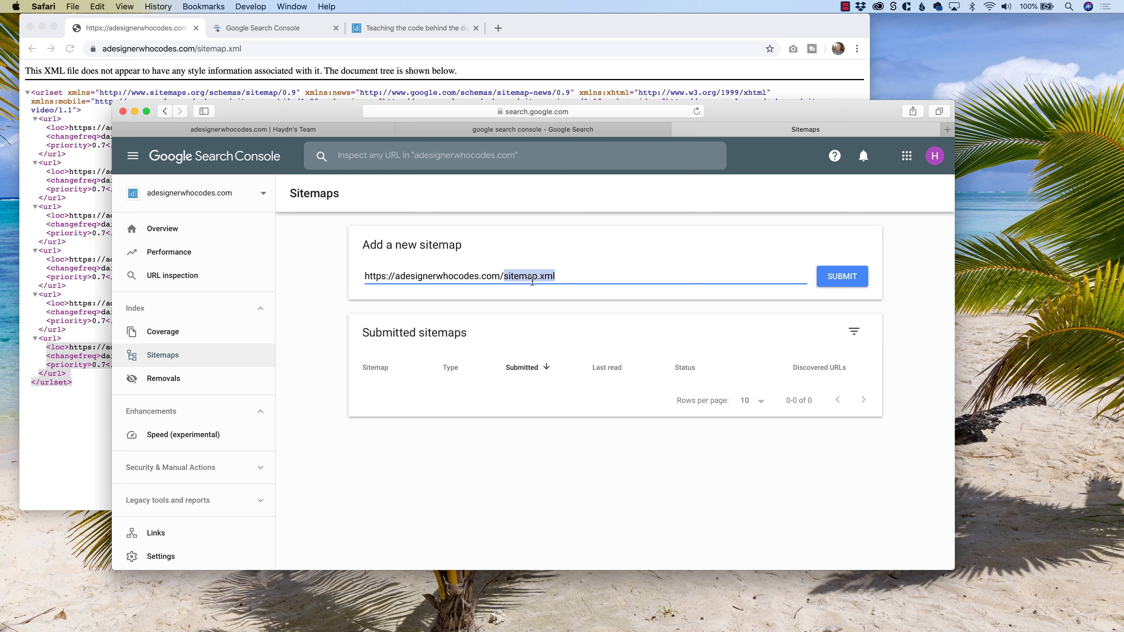
# Step: Strip sitemap.xml from the Chrome tab's address to load the adesignerwhocodes.com homepage
pyautogui.click(77, 114)
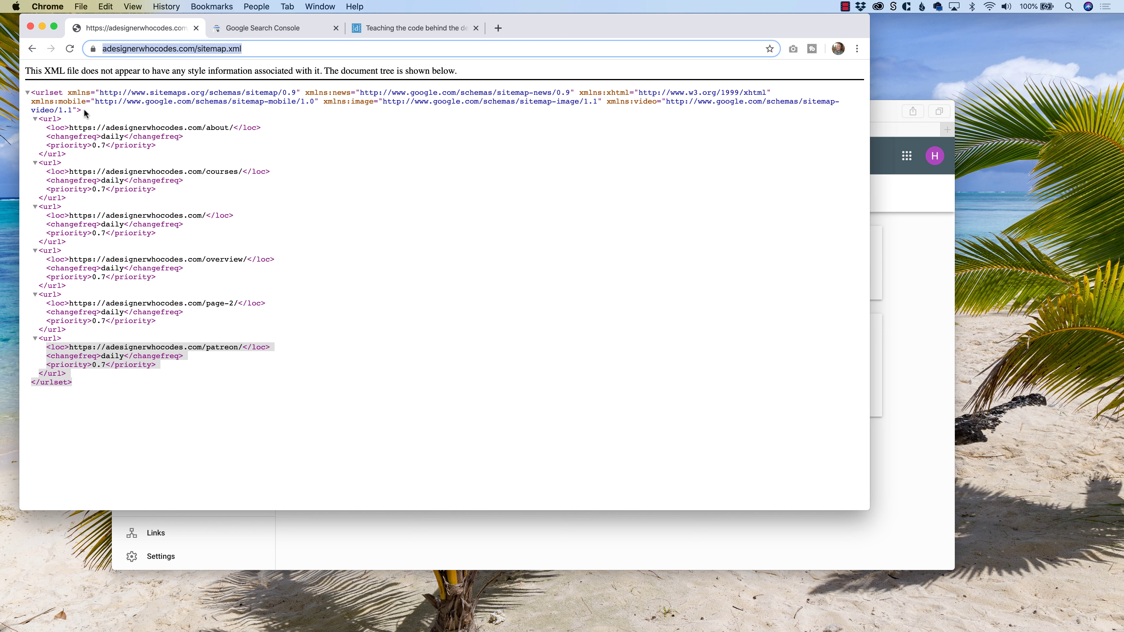
pyautogui.click(84, 110)
pyautogui.click(196, 52)
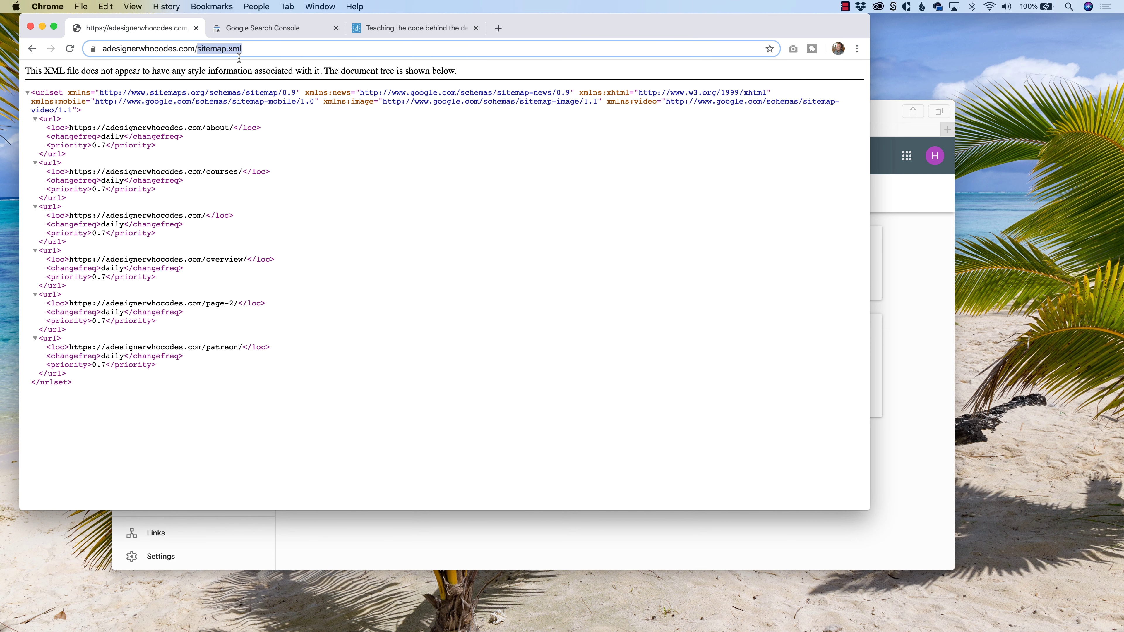
pyautogui.doubleClick(238, 54)
pyautogui.press('BackSpace')
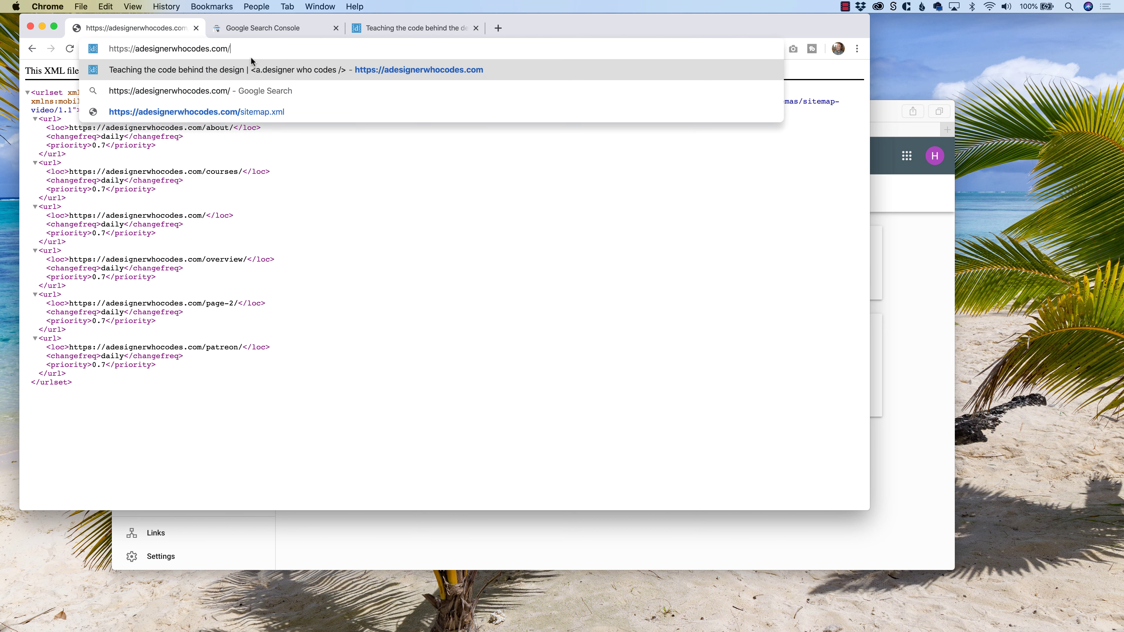
pyautogui.press('Return')
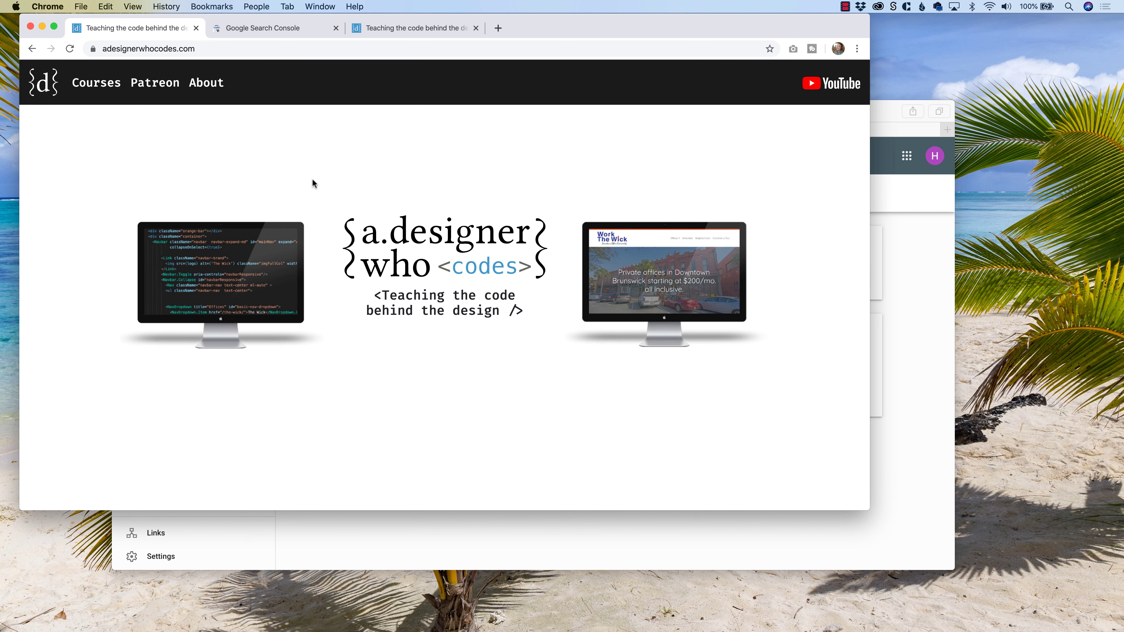
pyautogui.click(929, 326)
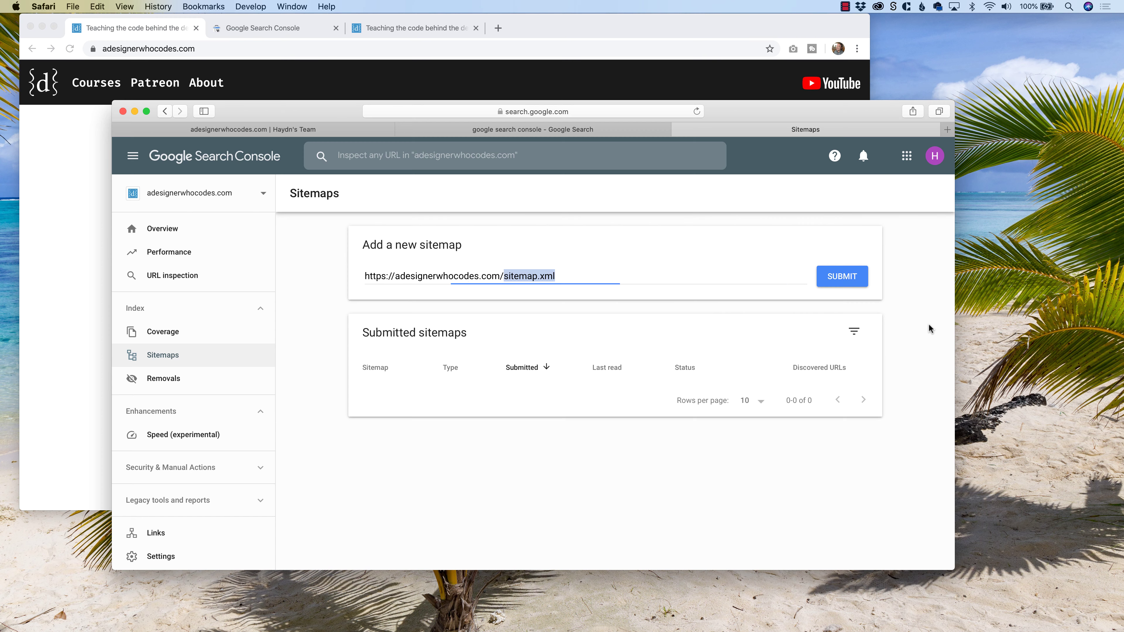
pyautogui.click(846, 283)
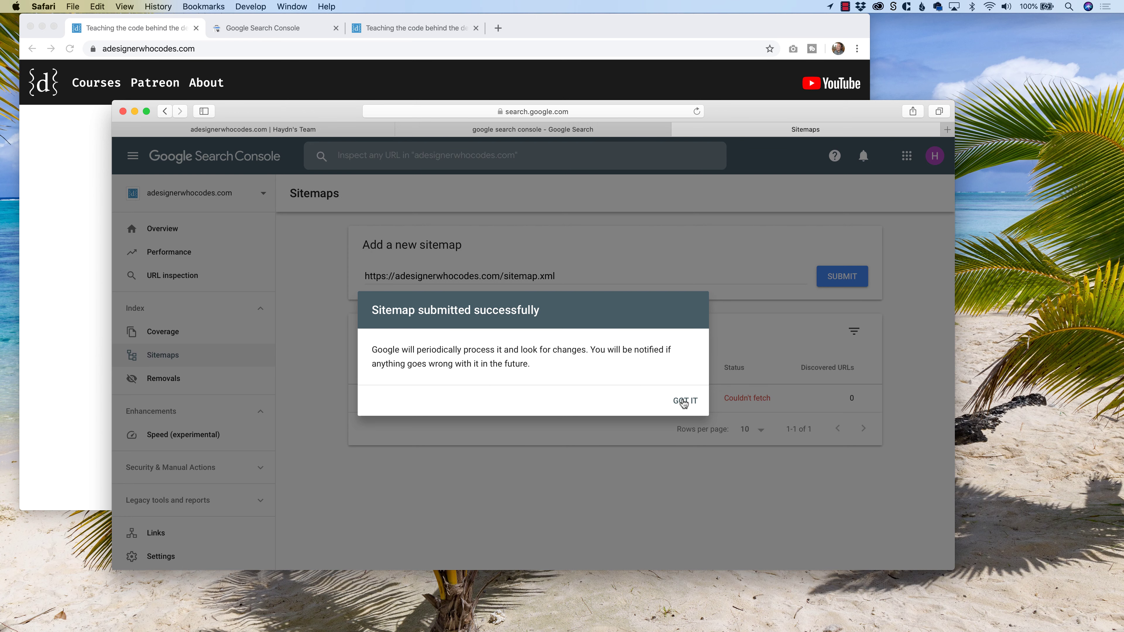
pyautogui.click(683, 402)
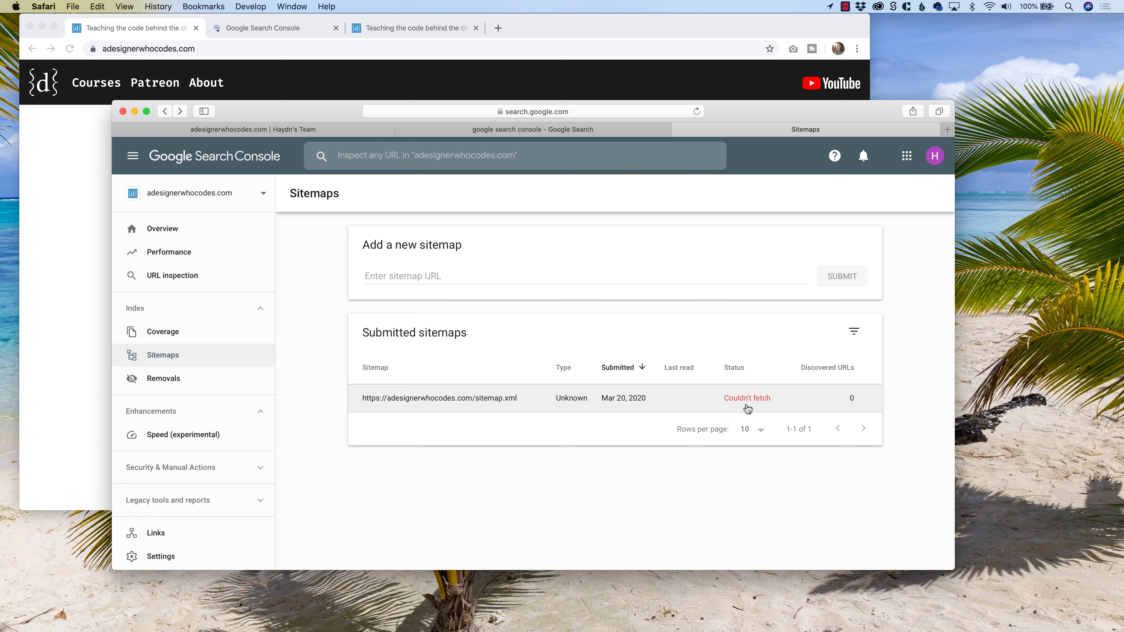
pyautogui.click(696, 111)
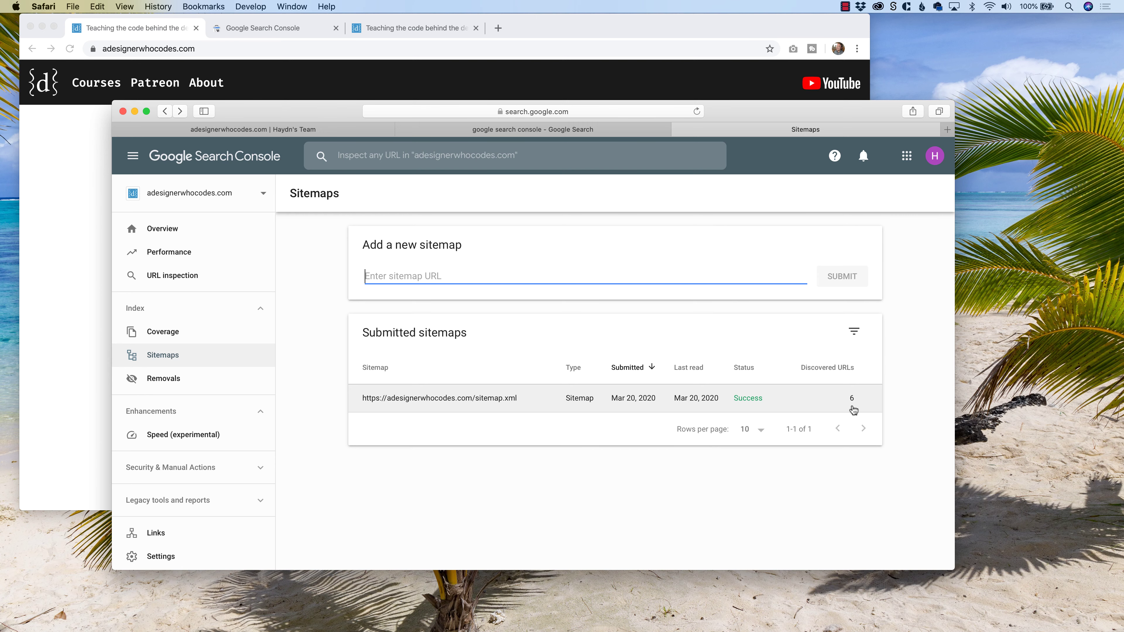
# Step: Review the six URL entries in Chrome's sitemap.xml, highlighting the page-2 entry
pyautogui.click(320, 76)
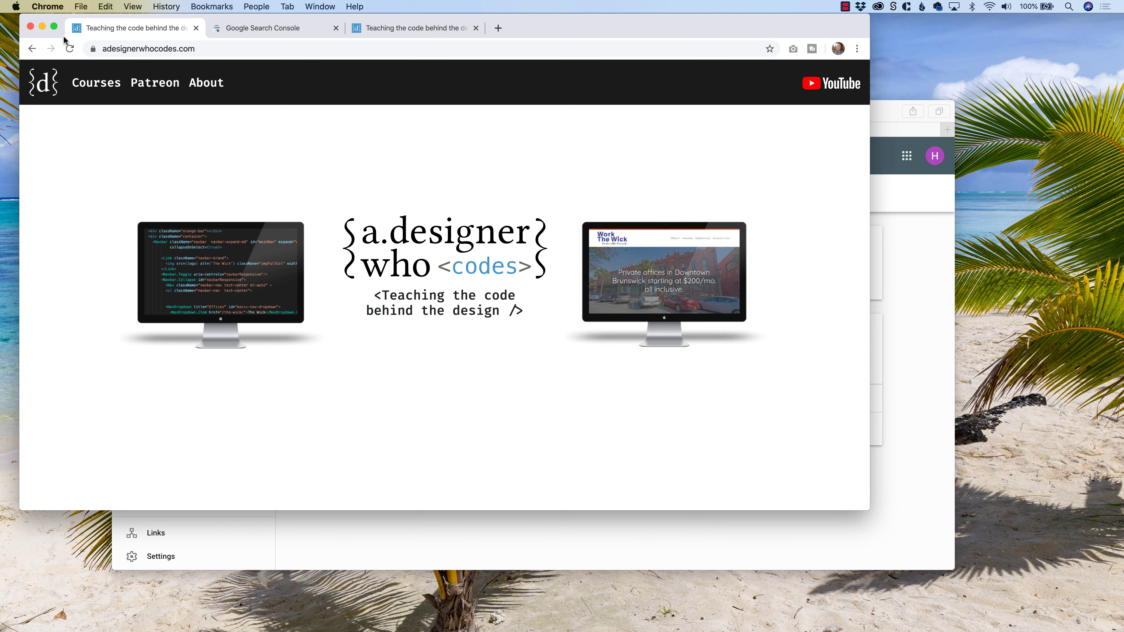
pyautogui.click(31, 49)
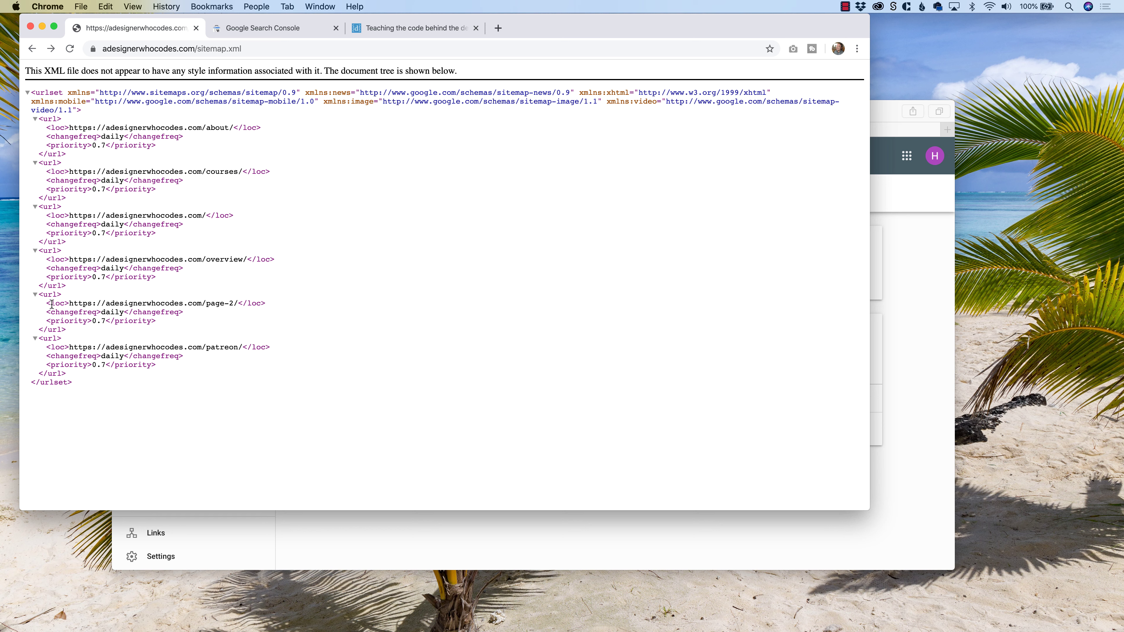
pyautogui.moveTo(39, 294); pyautogui.dragTo(65, 340)
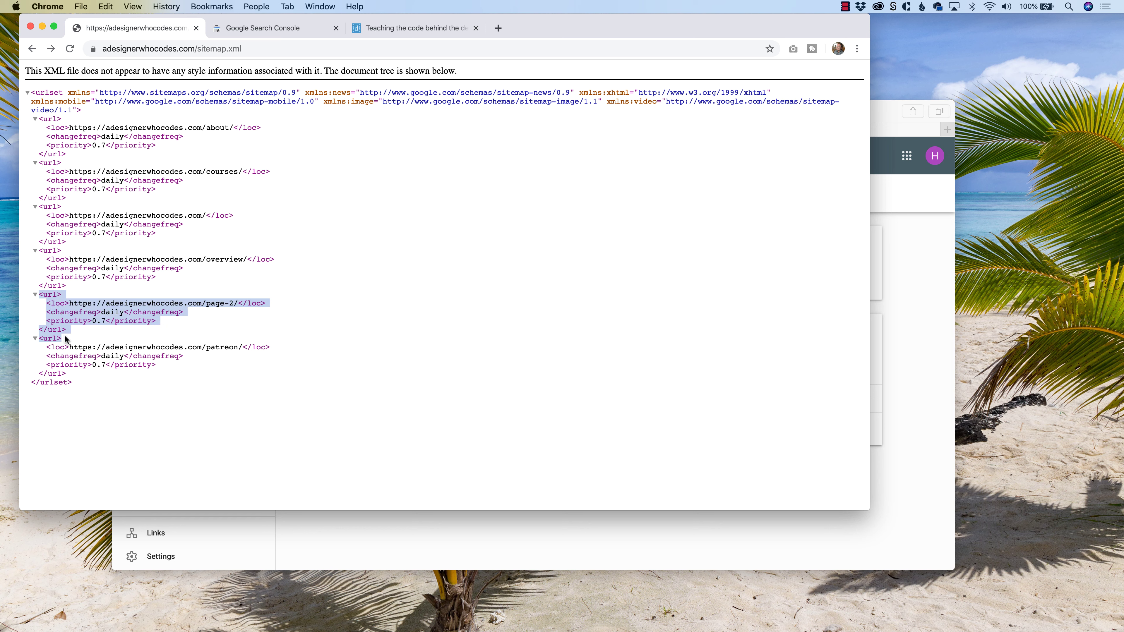
pyautogui.click(240, 317)
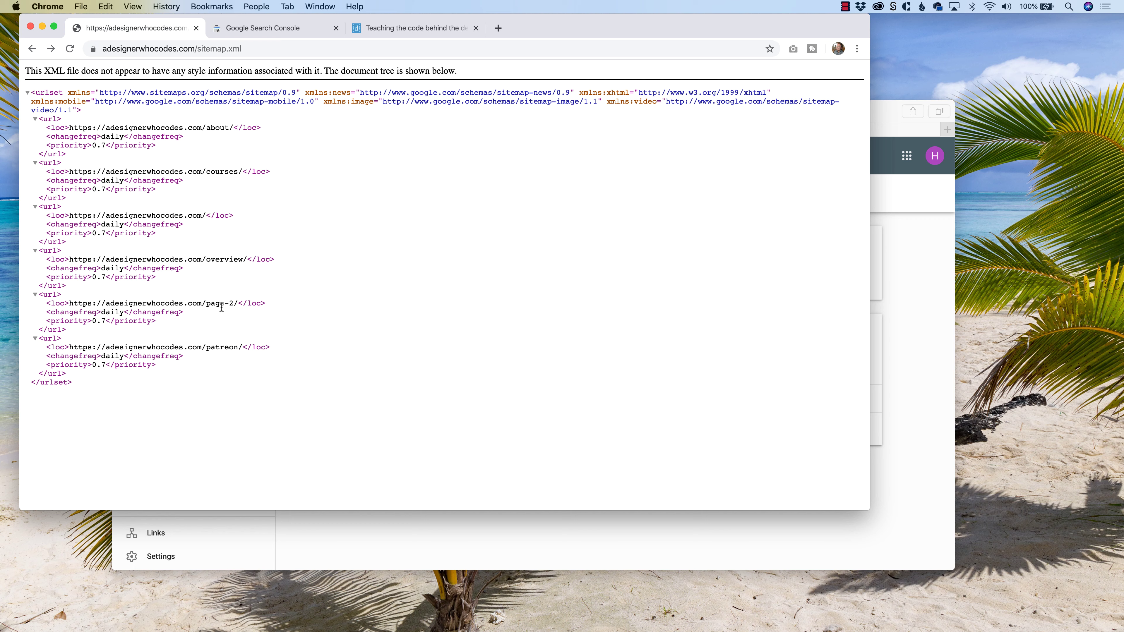
pyautogui.click(364, 534)
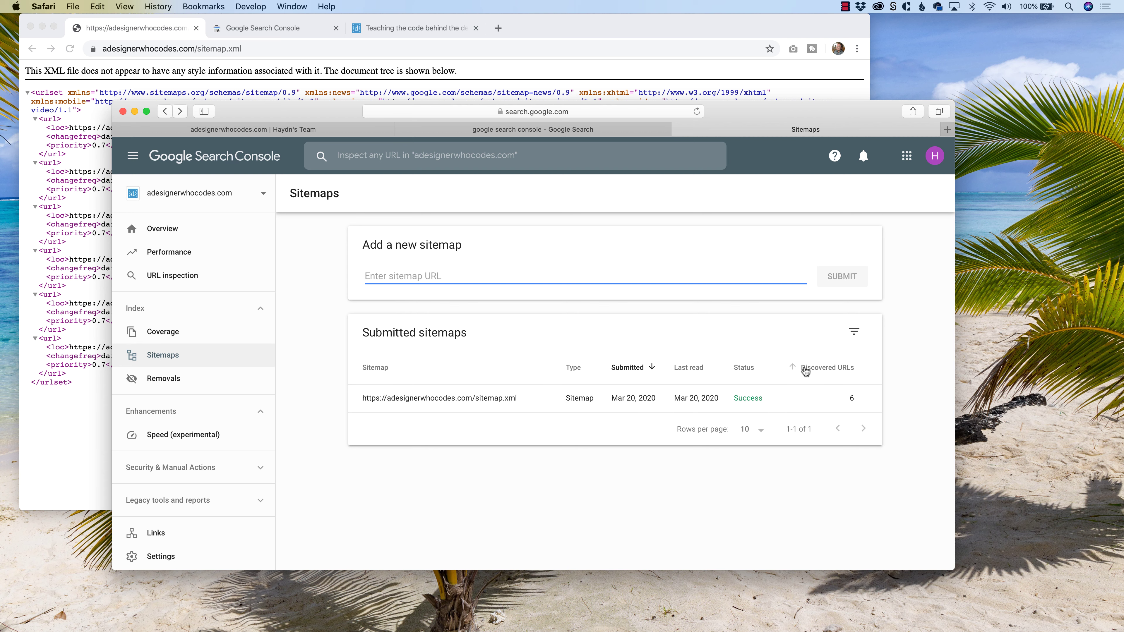
# Step: Return to the adesignerwhocodes.com Overview, where Performance and Coverage data are still processing
pyautogui.click(820, 522)
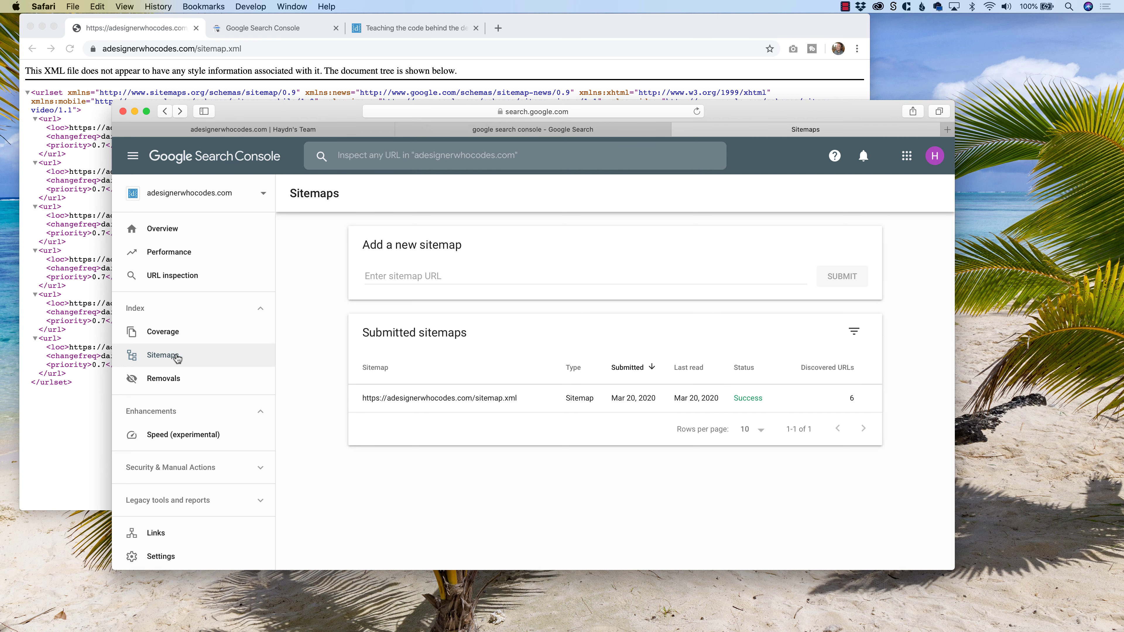
pyautogui.click(165, 227)
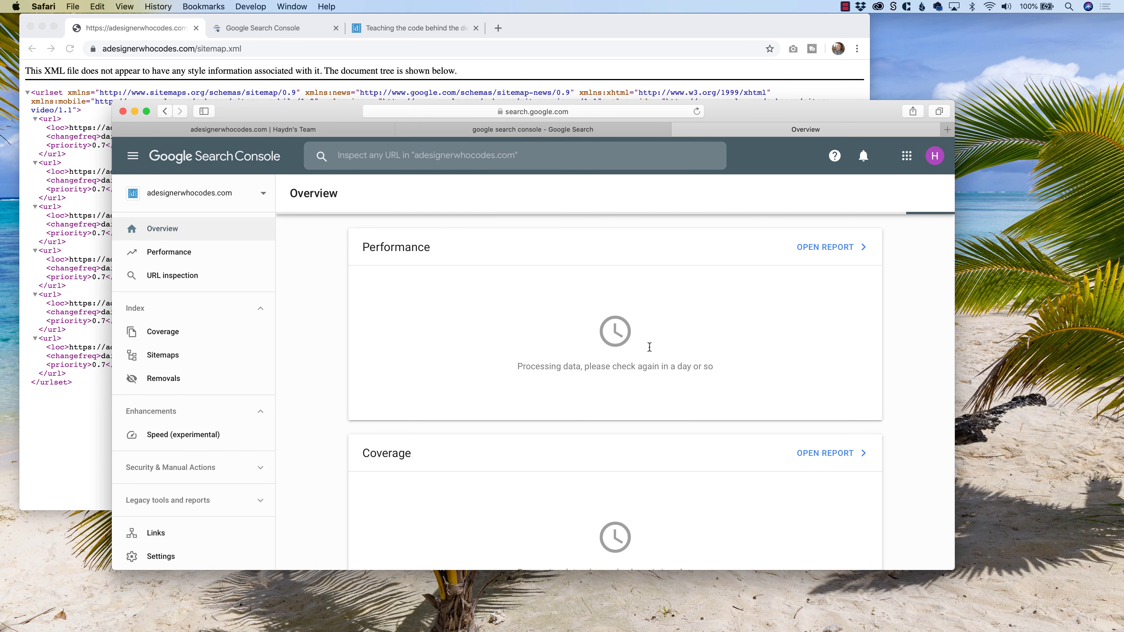
# Step: Reopen the Sitemaps report, still listing sitemap.xml as Success with 6 discovered URLs
pyautogui.scroll(-2, 506, 400)
pyautogui.scroll(-1, 507, 400)
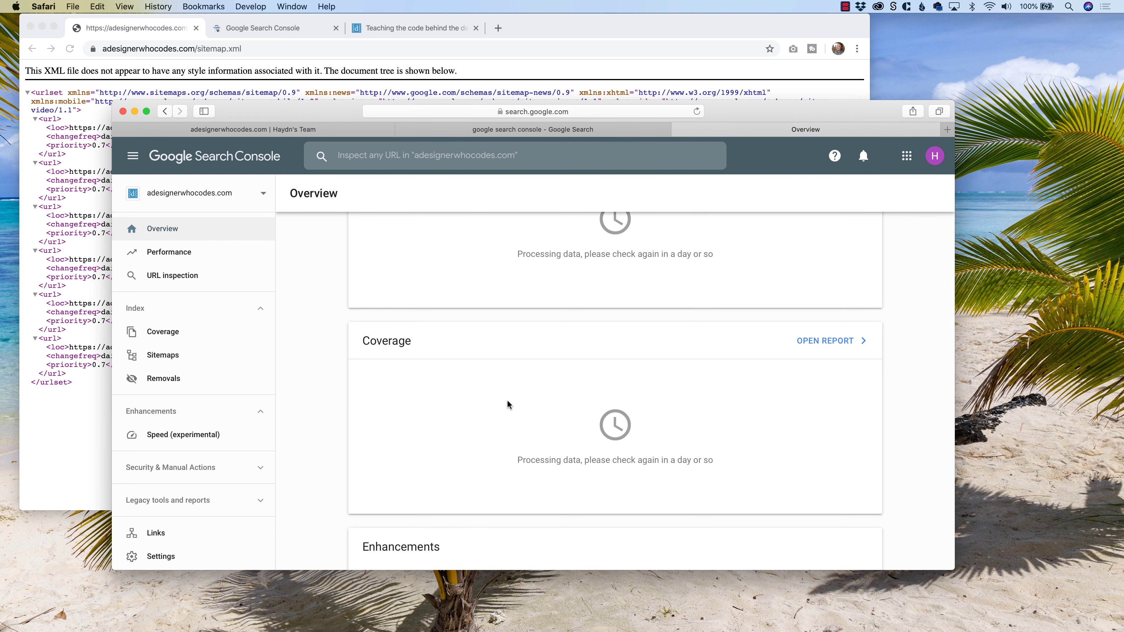
pyautogui.click(167, 356)
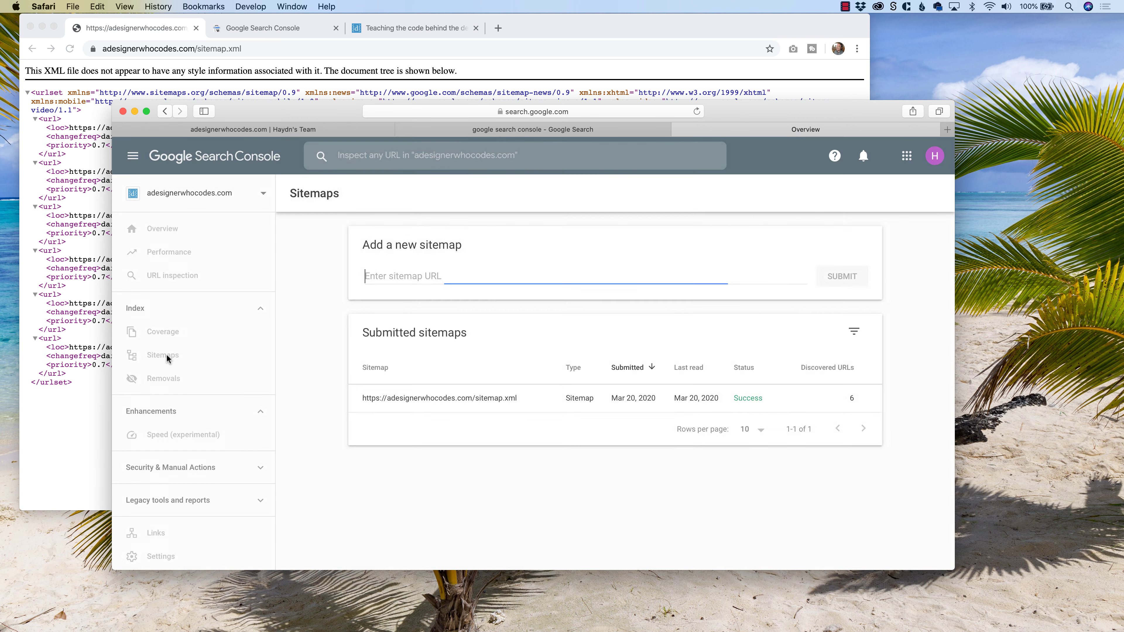